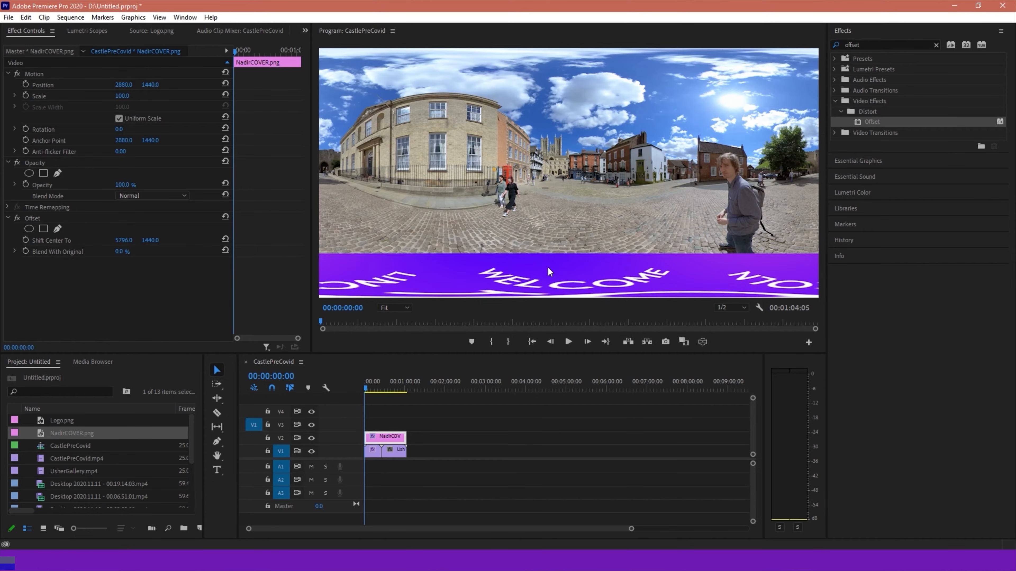
Lock video tracks V1 and V2 so the existing footage and nadir cover cannot be edited
{"action": "left_click", "coordinate": [388, 391]}
{"action": "left_click_drag", "start_coordinate": [390, 392], "coordinate": [376, 403]}
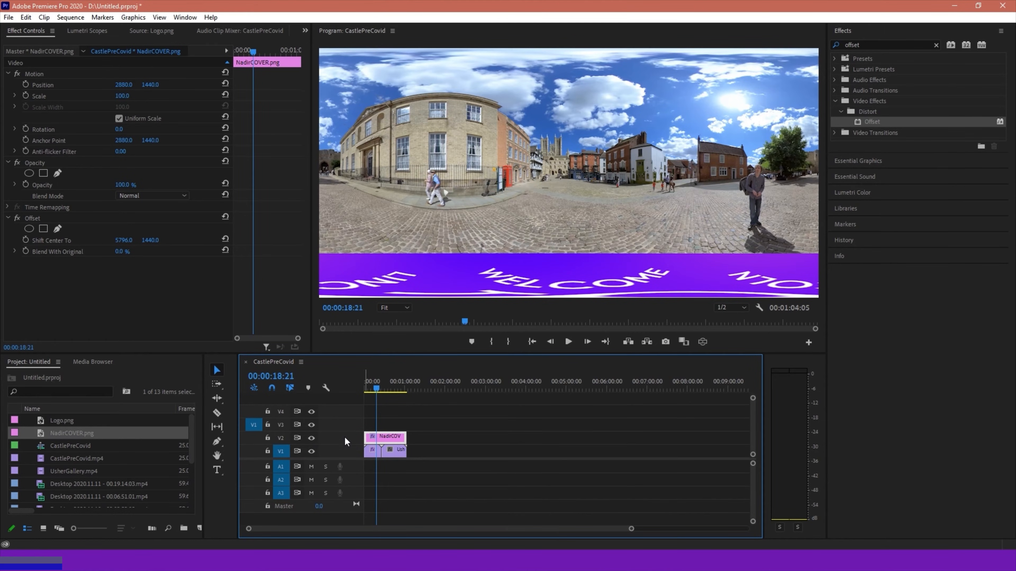
{"action": "left_click", "coordinate": [267, 438]}
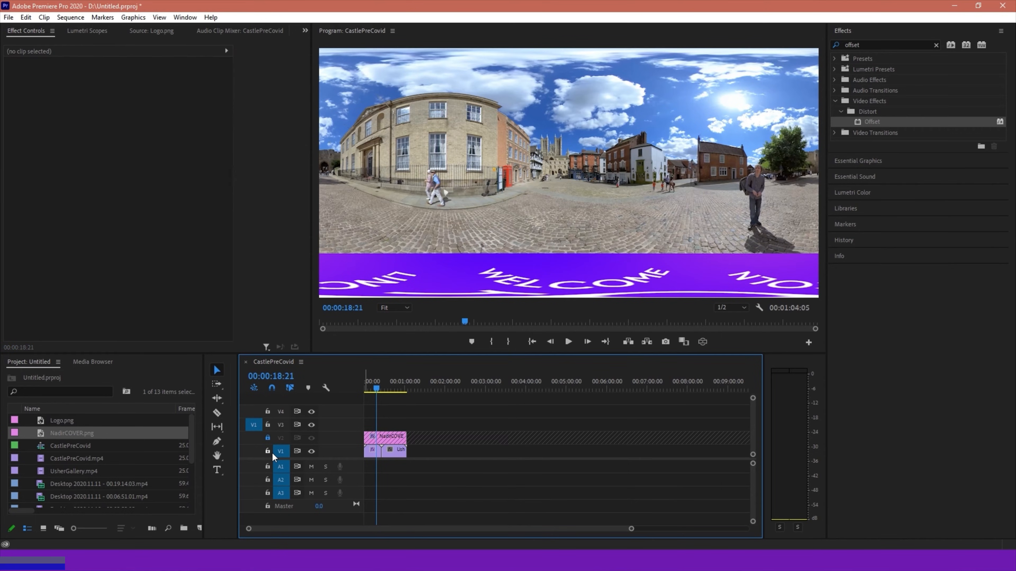
{"action": "left_click", "coordinate": [267, 451]}
{"action": "right_click", "coordinate": [333, 421]}
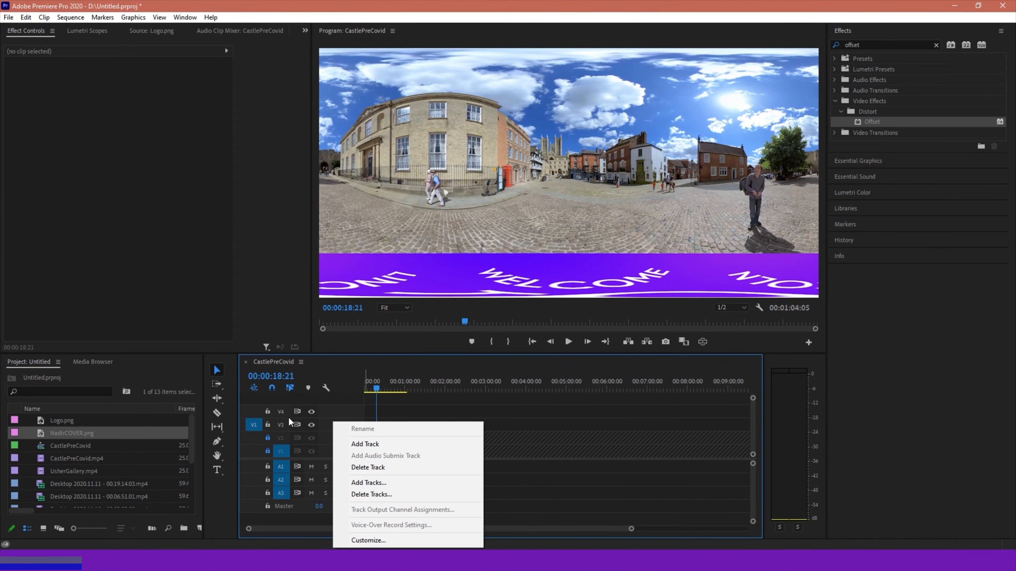
{"action": "left_click", "coordinate": [345, 410]}
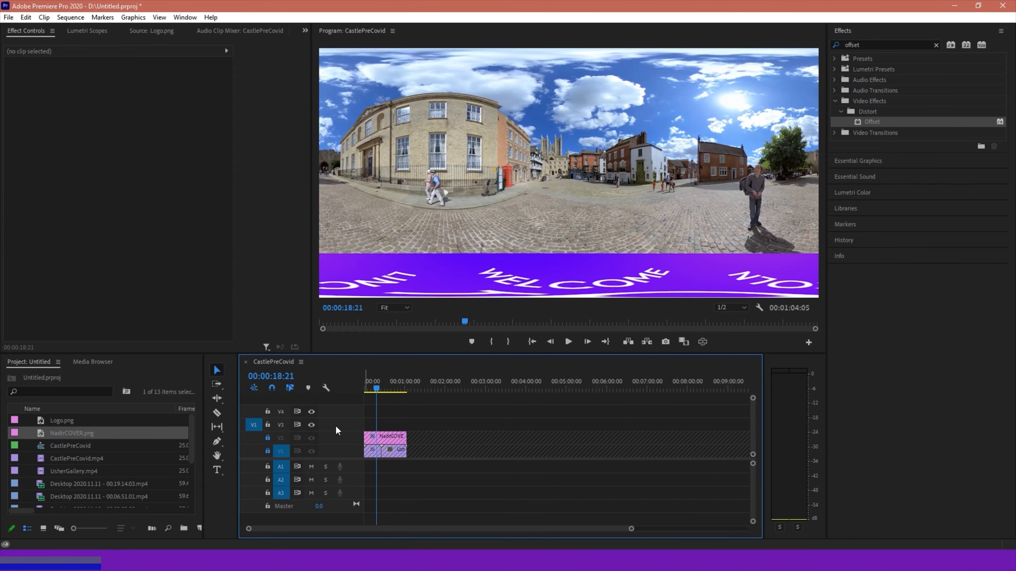
Add a new text layer at the start of the sequence and expand its text properties
{"action": "left_click", "coordinate": [365, 386]}
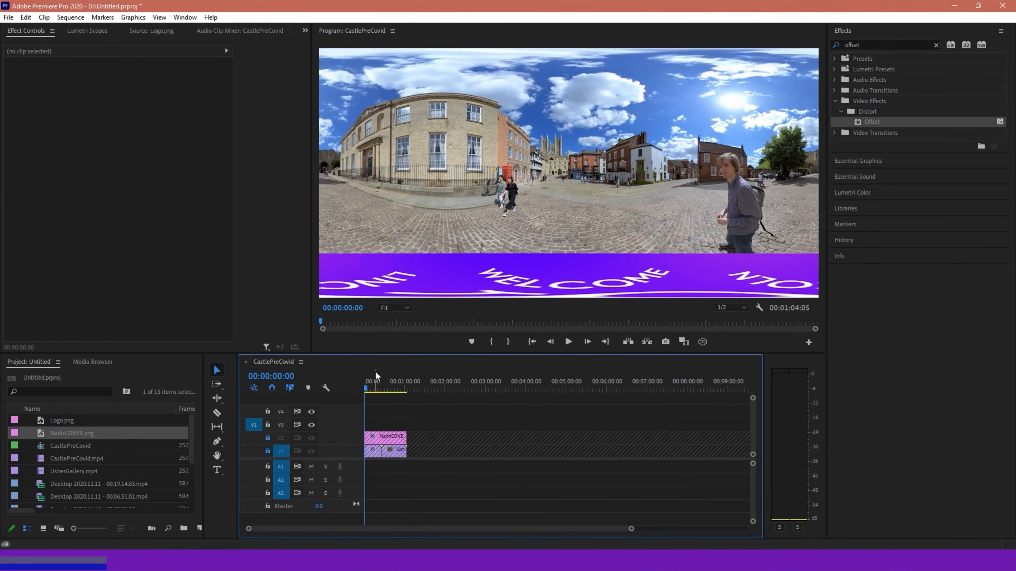
{"action": "left_click", "coordinate": [132, 17]}
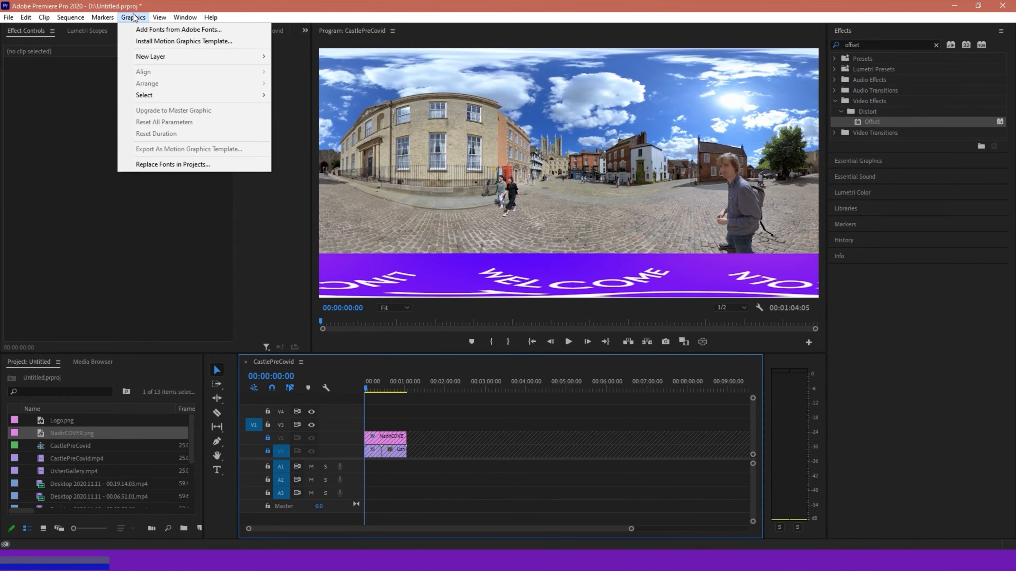
{"action": "mouse_move", "coordinate": [196, 57]}
{"action": "left_click", "coordinate": [303, 57]}
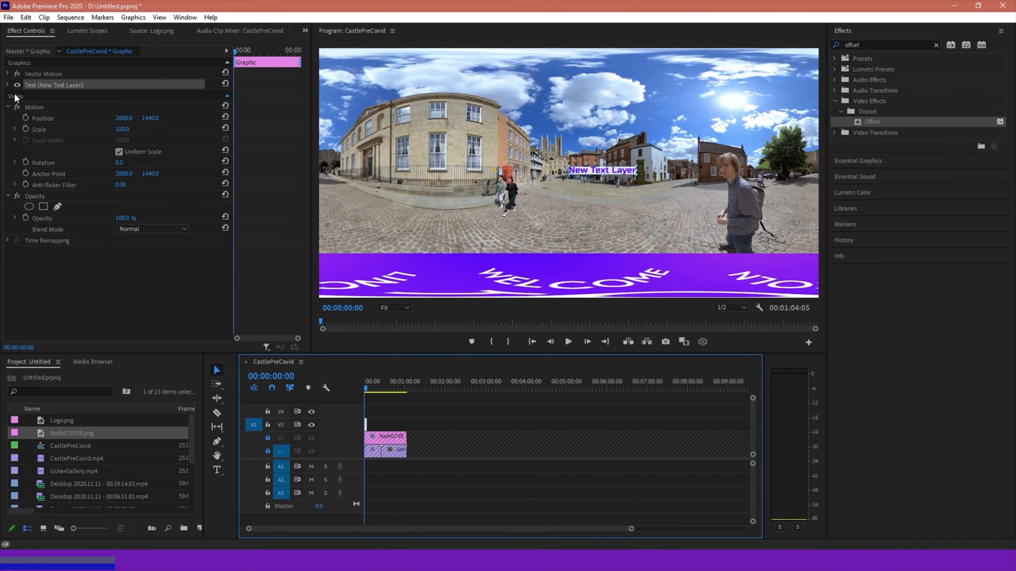
{"action": "left_click", "coordinate": [7, 84]}
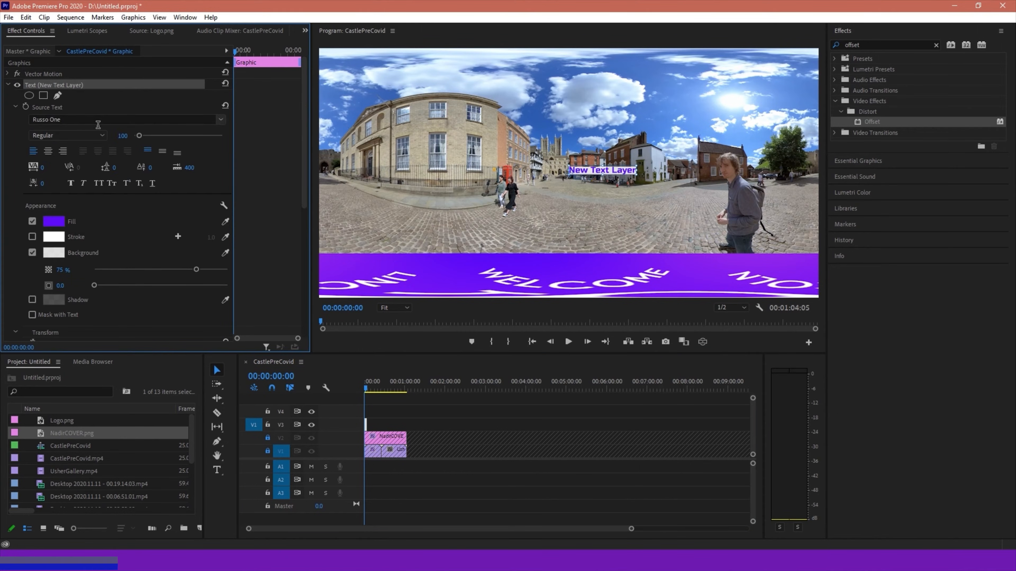
Set the new text layer's font to Perpetua Titling MT
{"action": "left_click", "coordinate": [221, 120]}
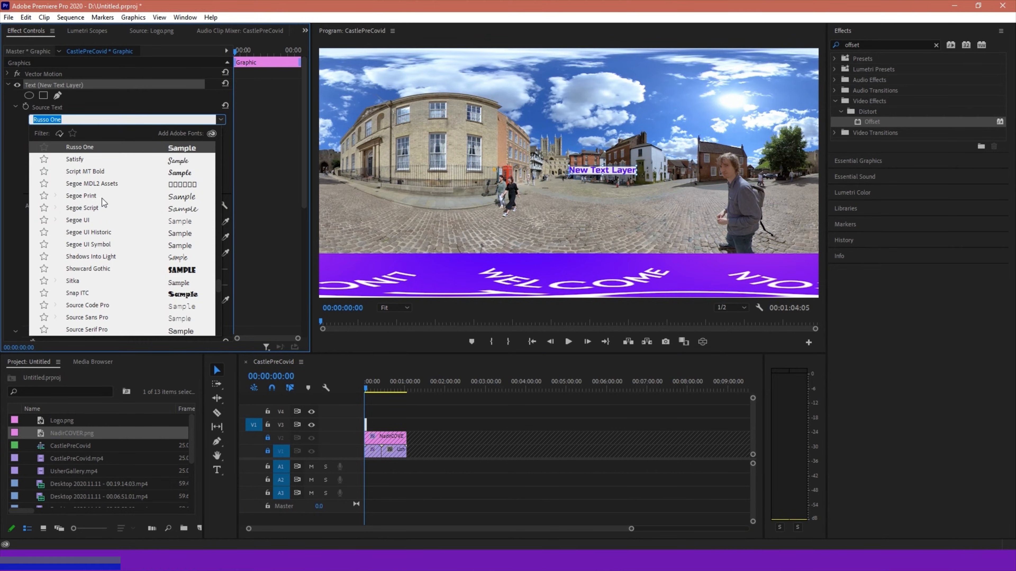
{"action": "scroll", "coordinate": [140, 244], "scroll_direction": "down", "scroll_amount": 5}
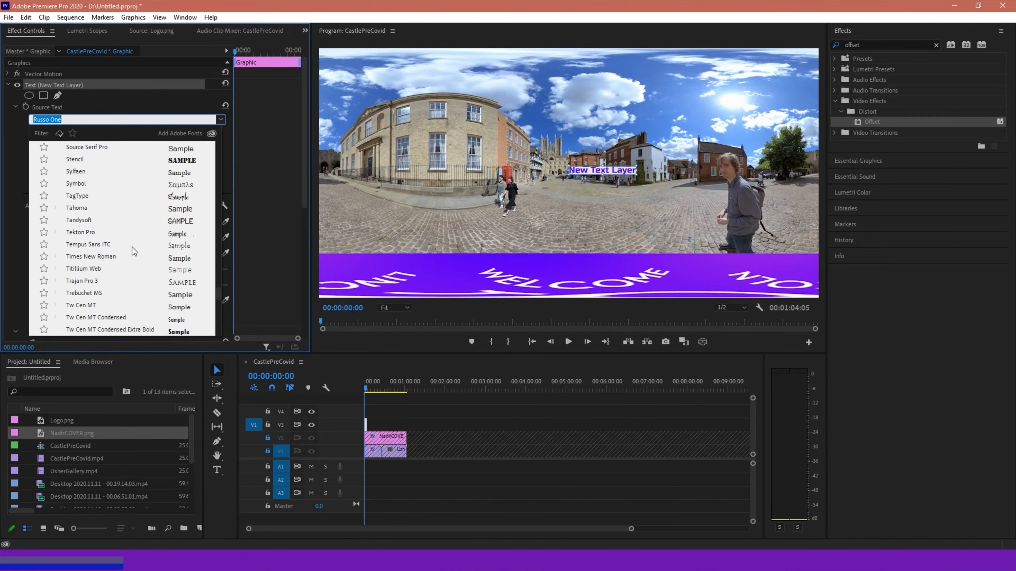
{"action": "scroll", "coordinate": [138, 234], "scroll_direction": "up", "scroll_amount": 3}
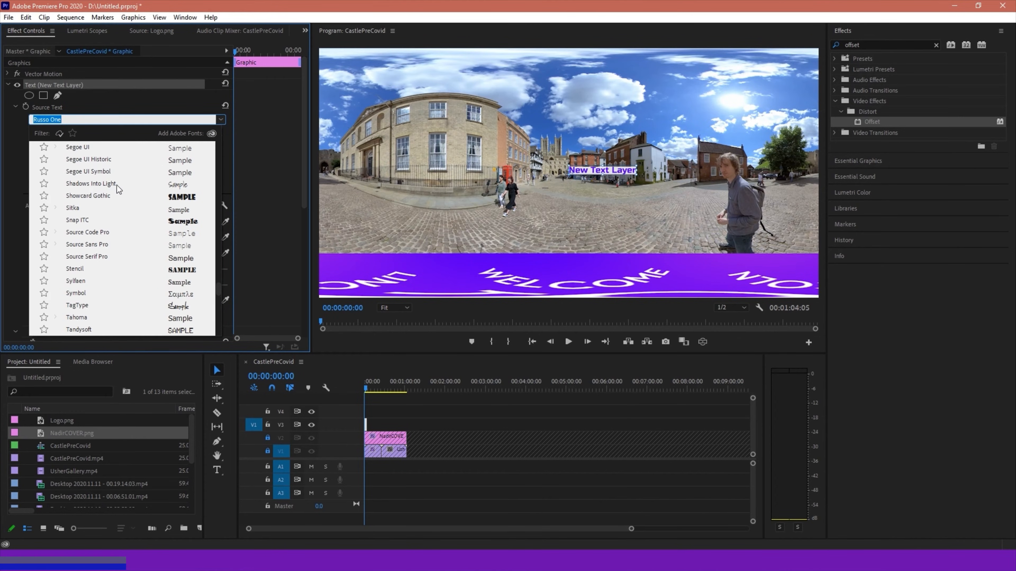
{"action": "scroll", "coordinate": [121, 281], "scroll_direction": "down", "scroll_amount": 4}
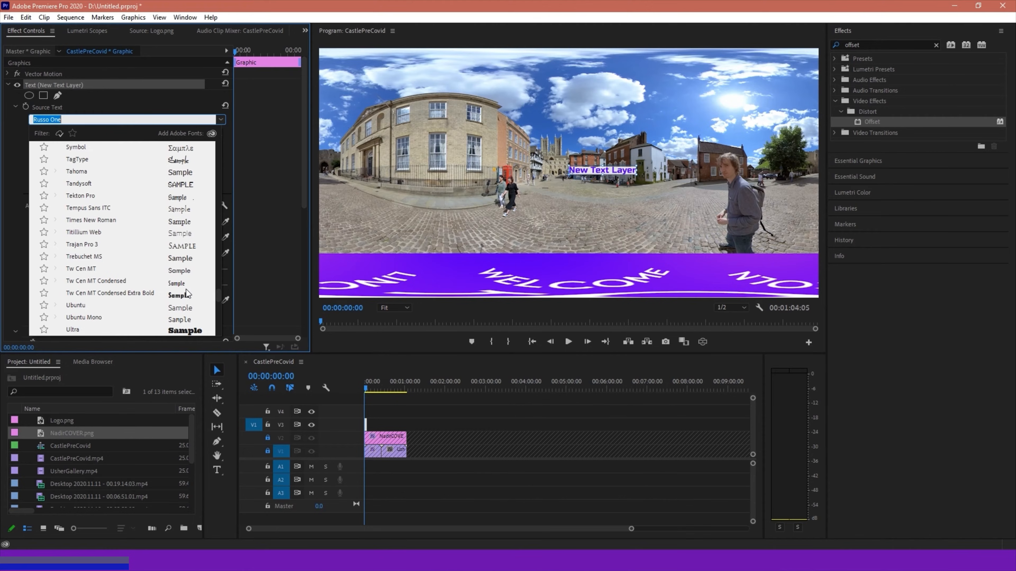
{"action": "scroll", "coordinate": [115, 286], "scroll_direction": "down", "scroll_amount": 3}
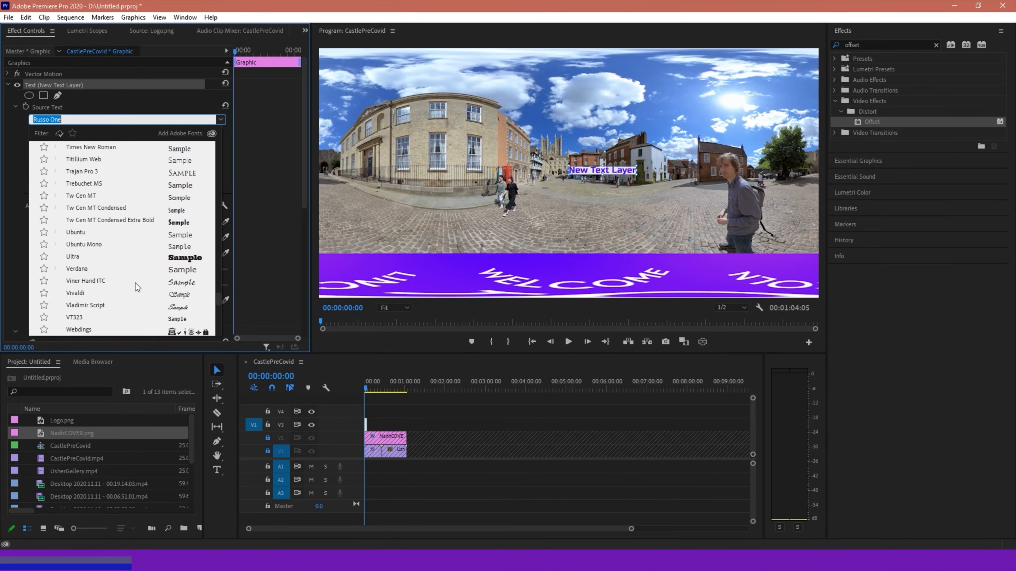
{"action": "scroll", "coordinate": [167, 249], "scroll_direction": "up", "scroll_amount": 7}
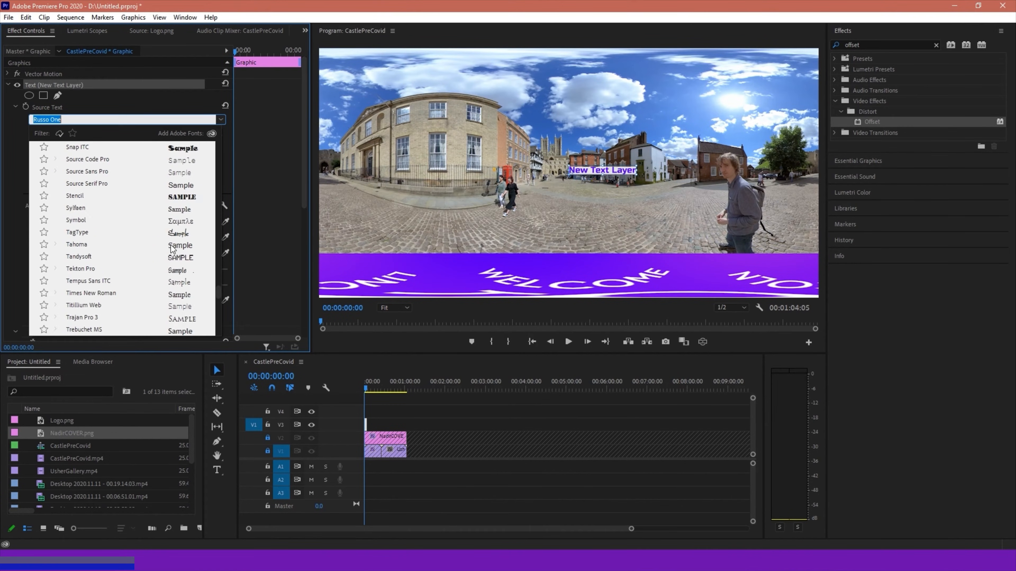
{"action": "scroll", "coordinate": [167, 249], "scroll_direction": "up", "scroll_amount": 6}
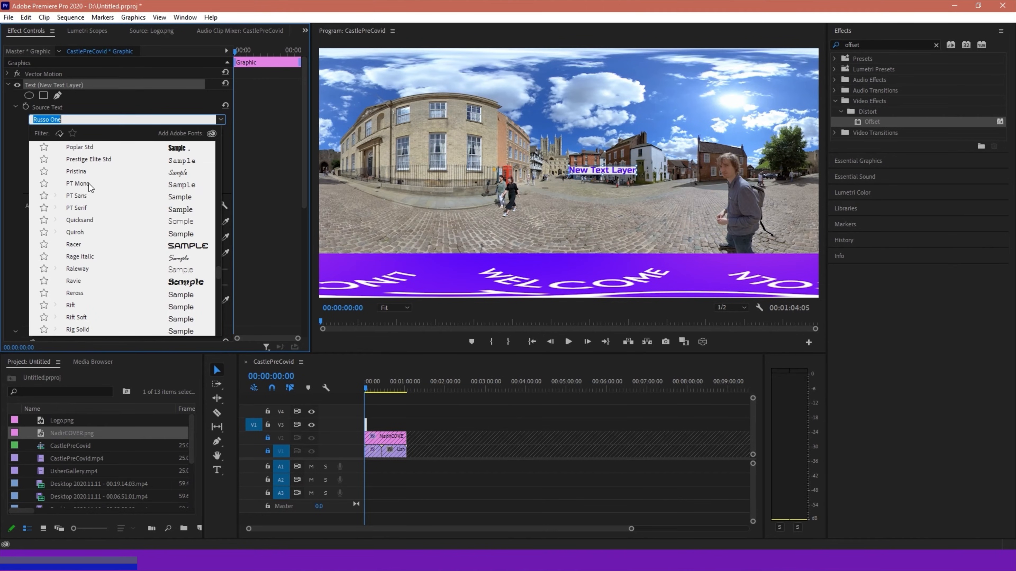
{"action": "scroll", "coordinate": [123, 208], "scroll_direction": "up", "scroll_amount": 5}
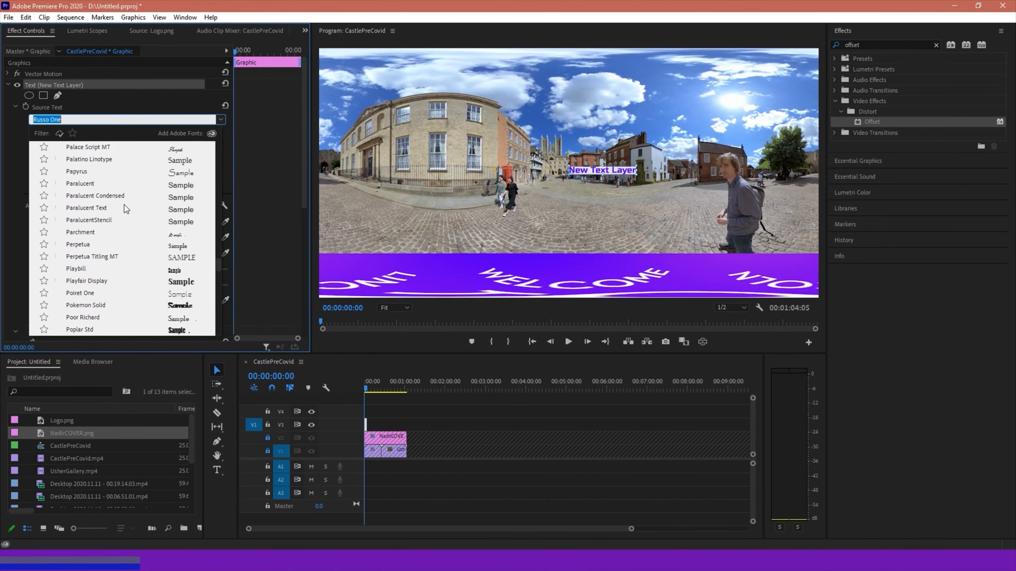
{"action": "left_click", "coordinate": [100, 257]}
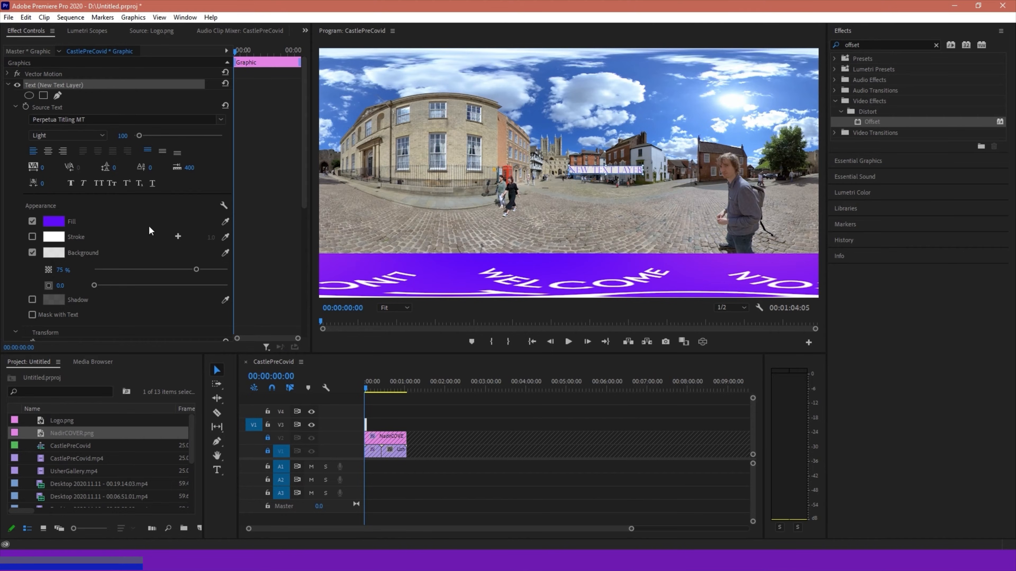
Set the text layer's font to Minion Pro with the Bold style
{"action": "left_click", "coordinate": [222, 120]}
{"action": "scroll", "coordinate": [159, 194], "scroll_direction": "up", "scroll_amount": 2}
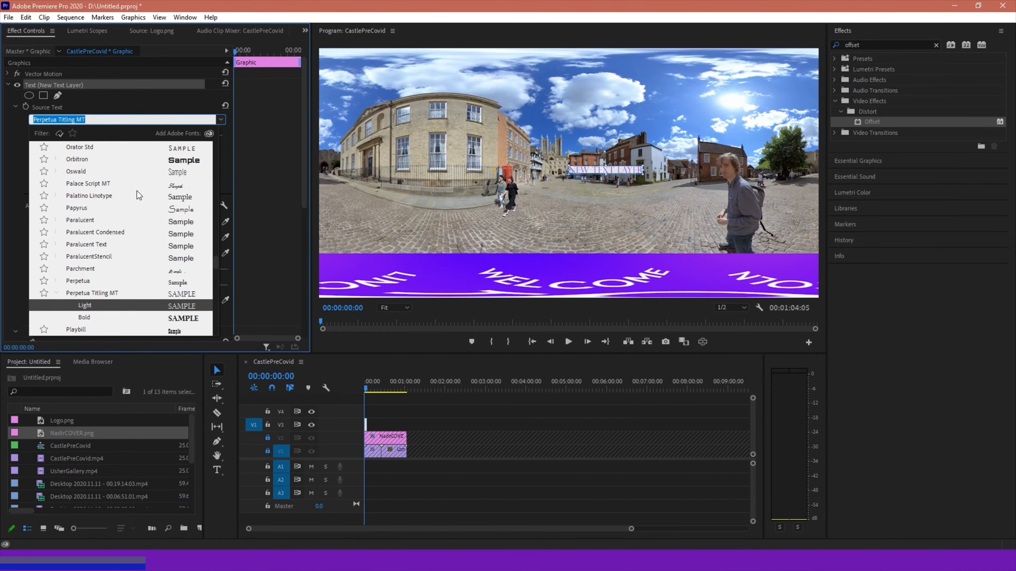
{"action": "scroll", "coordinate": [132, 172], "scroll_direction": "up", "scroll_amount": 8}
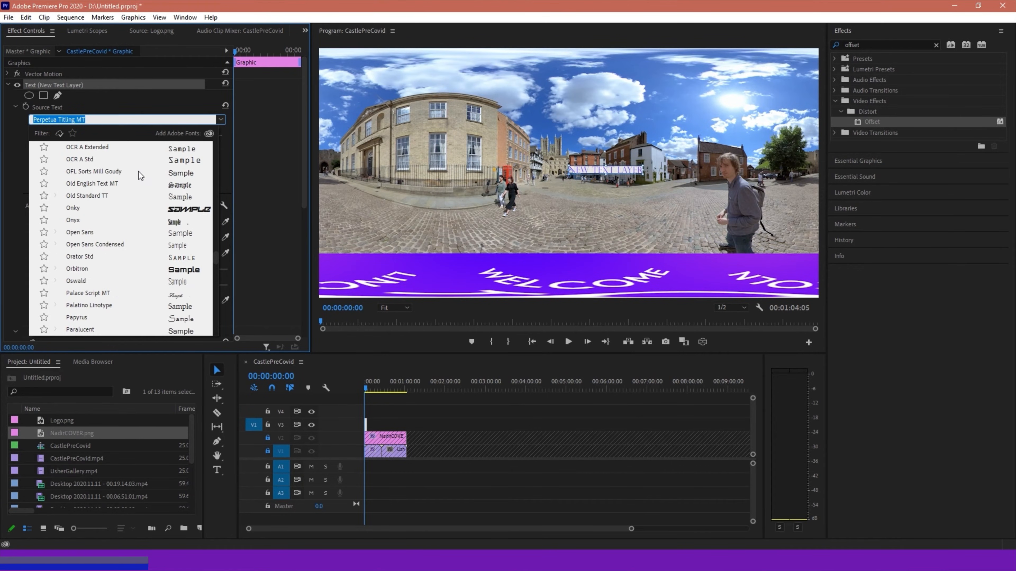
{"action": "scroll", "coordinate": [147, 182], "scroll_direction": "up", "scroll_amount": 7}
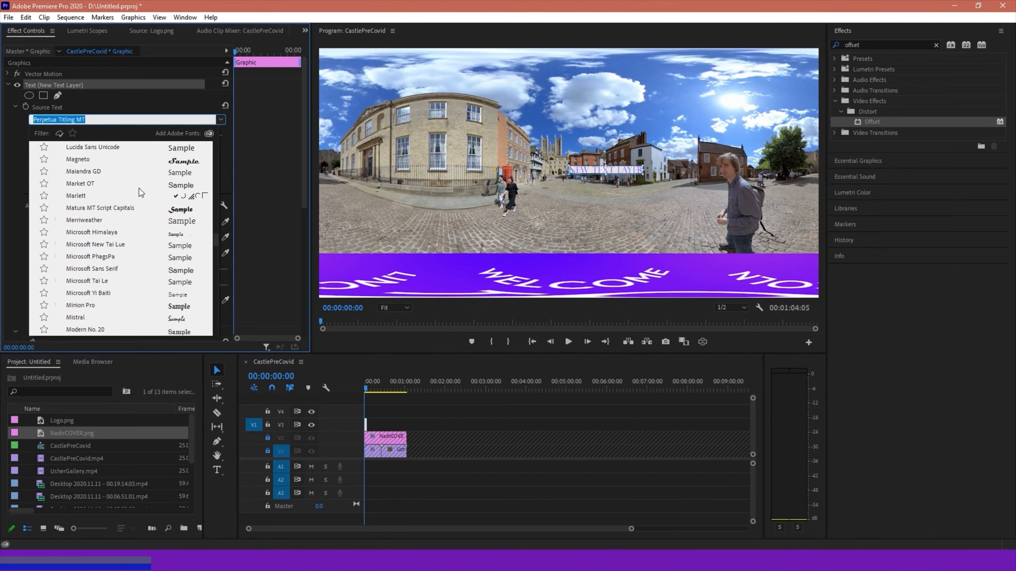
{"action": "left_click", "coordinate": [80, 306]}
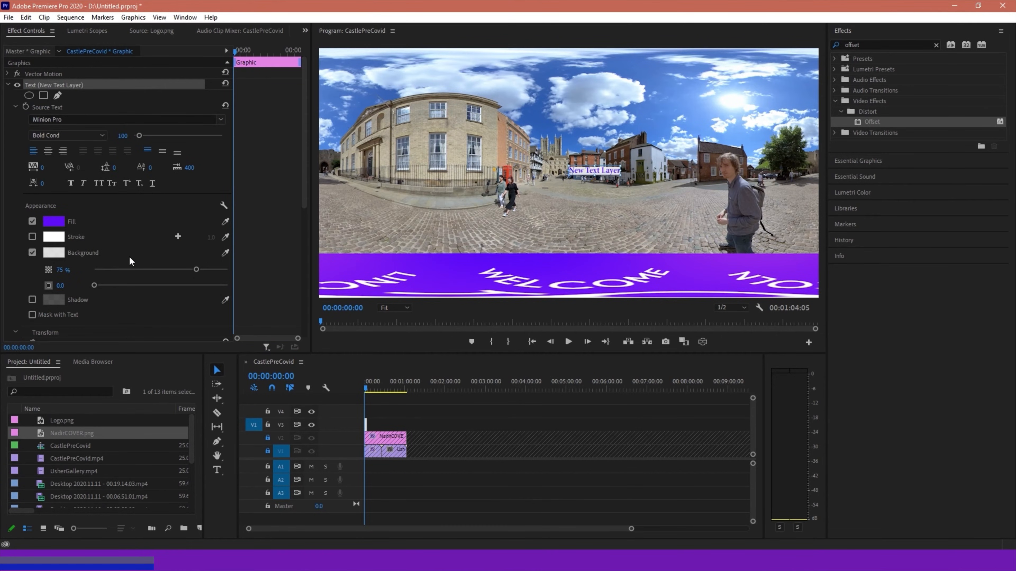
{"action": "left_click", "coordinate": [87, 135]}
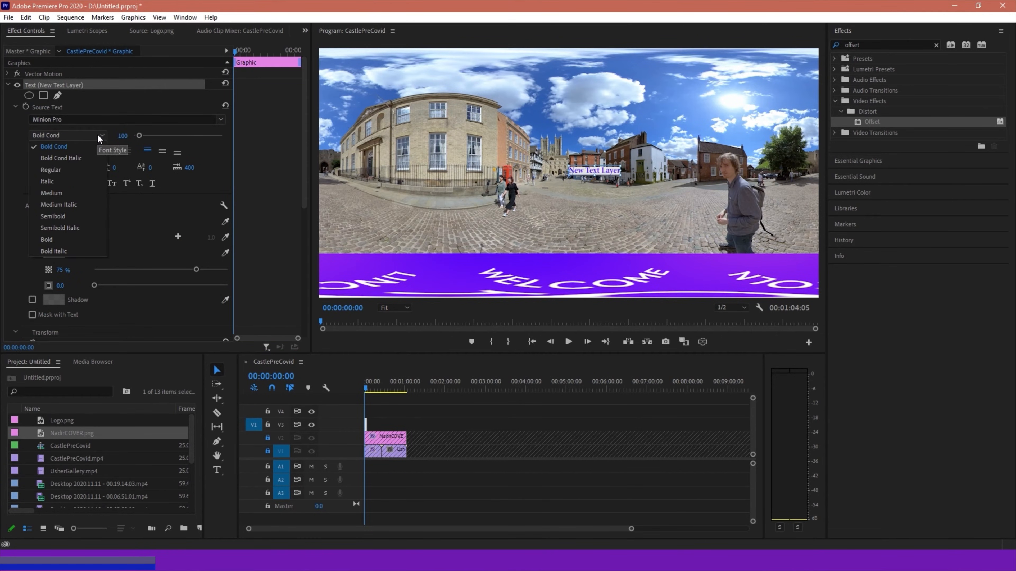
{"action": "left_click", "coordinate": [58, 240]}
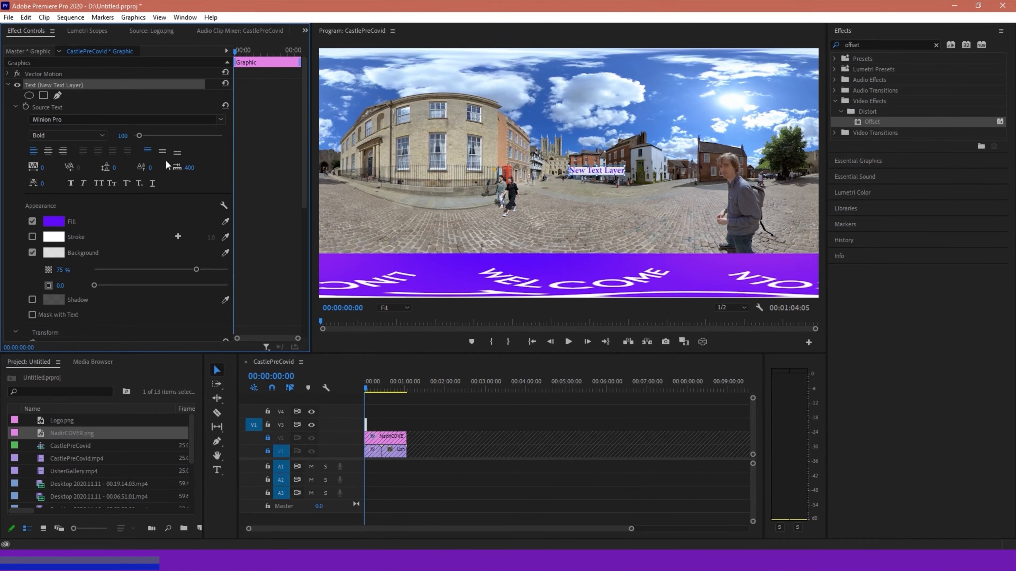
Replace the placeholder text in the preview with CASTLE SQUARE and select the whole title
{"action": "left_click", "coordinate": [587, 173]}
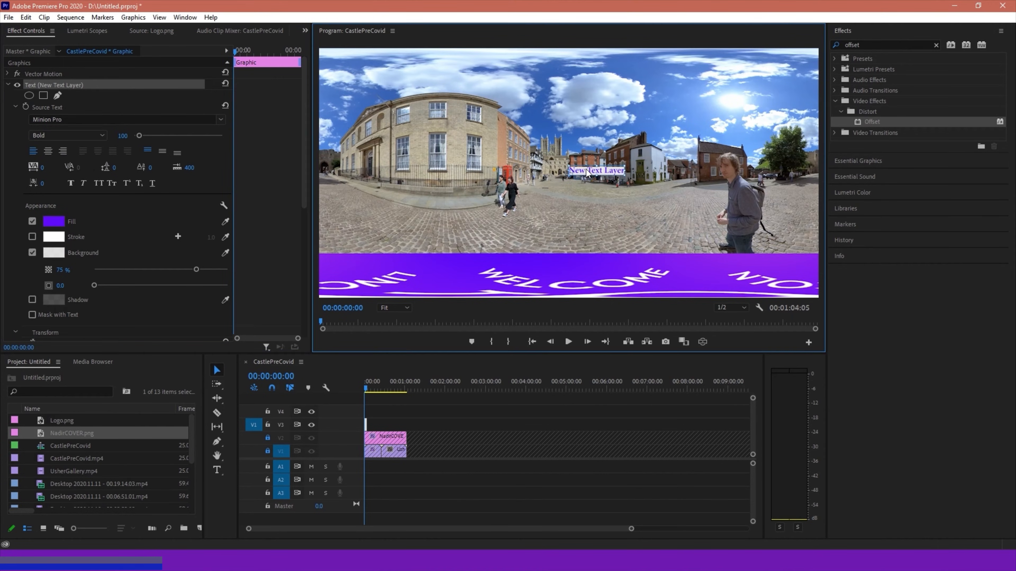
{"action": "double_click", "coordinate": [588, 173]}
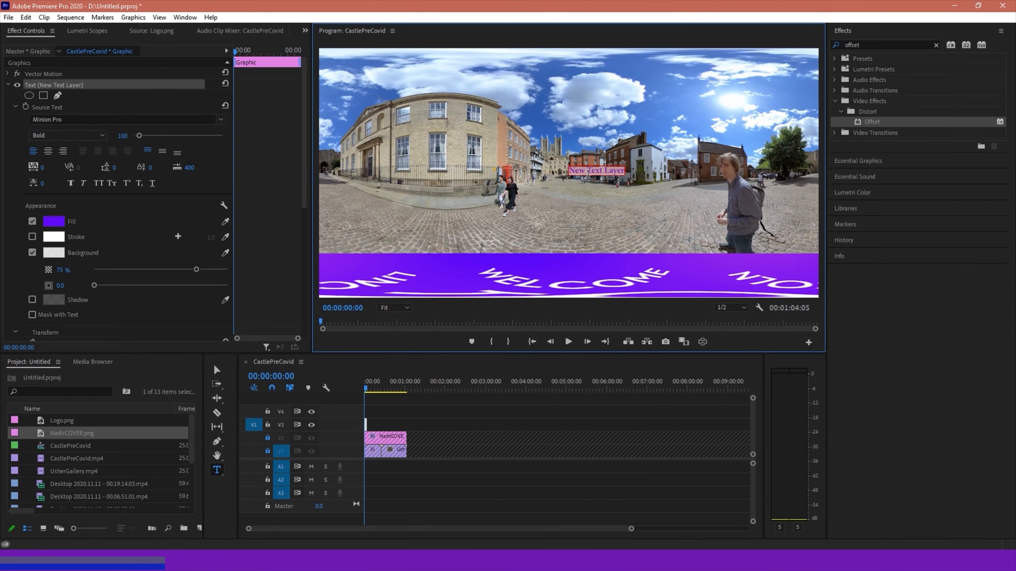
{"action": "type", "text": "CASTLE SQUARE"}
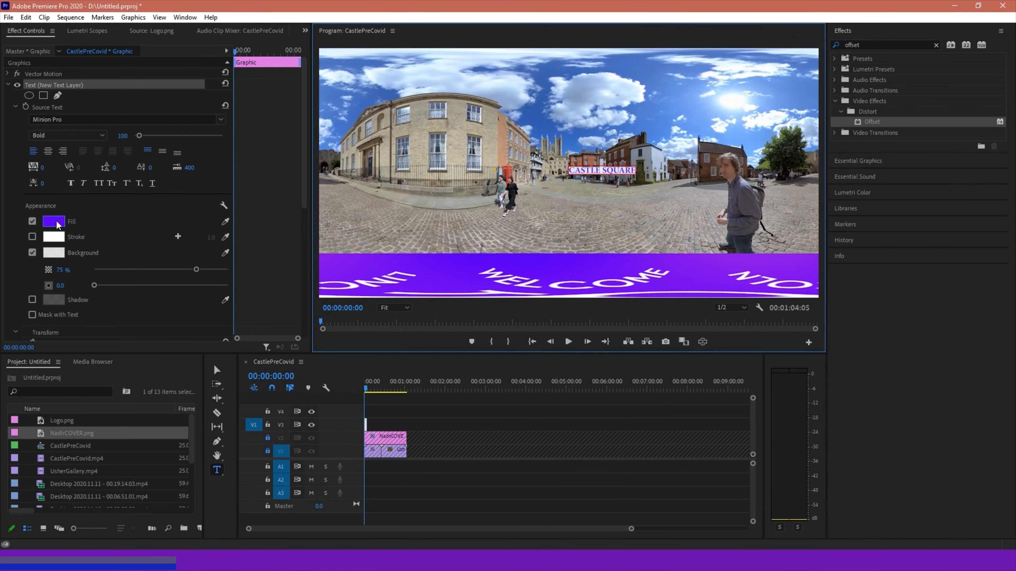
{"action": "double_click", "coordinate": [605, 176]}
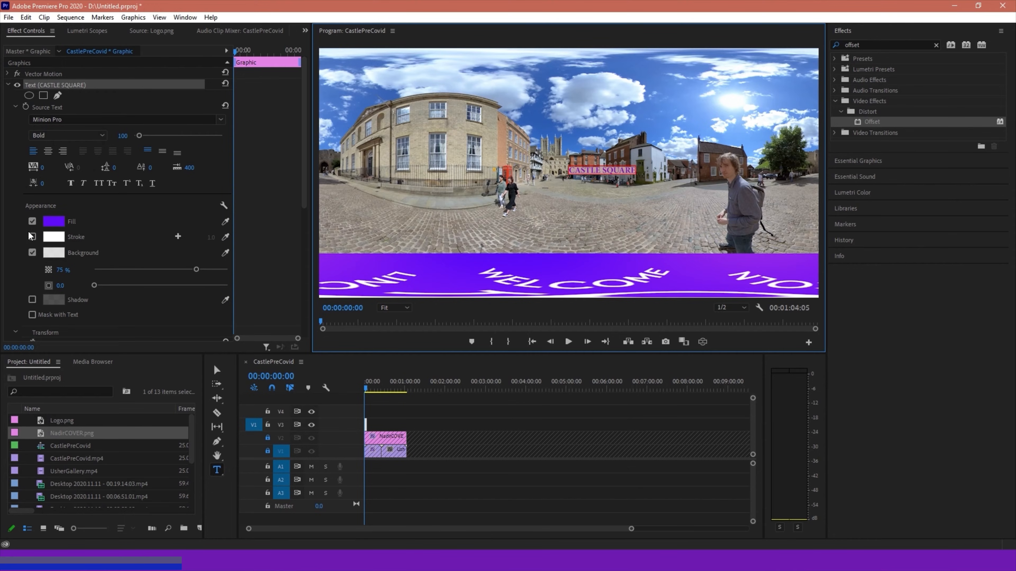
{"action": "left_click", "coordinate": [54, 221]}
{"action": "left_click_drag", "start_coordinate": [216, 242], "coordinate": [174, 278]}
{"action": "left_click", "coordinate": [371, 212]}
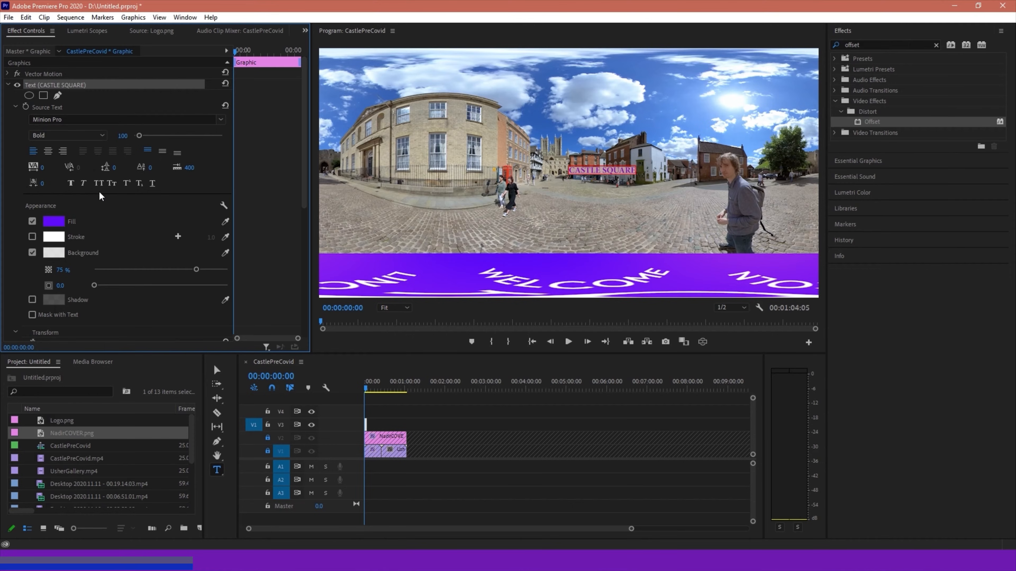
Center-align the CASTLE SQUARE text and return to the Selection tool
{"action": "left_click", "coordinate": [48, 151]}
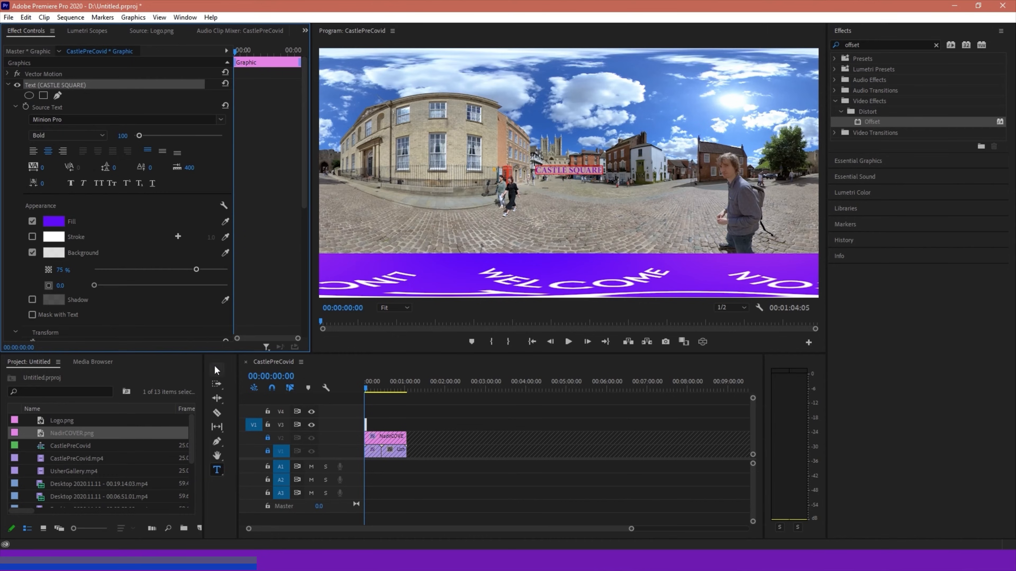
{"action": "left_click", "coordinate": [217, 370]}
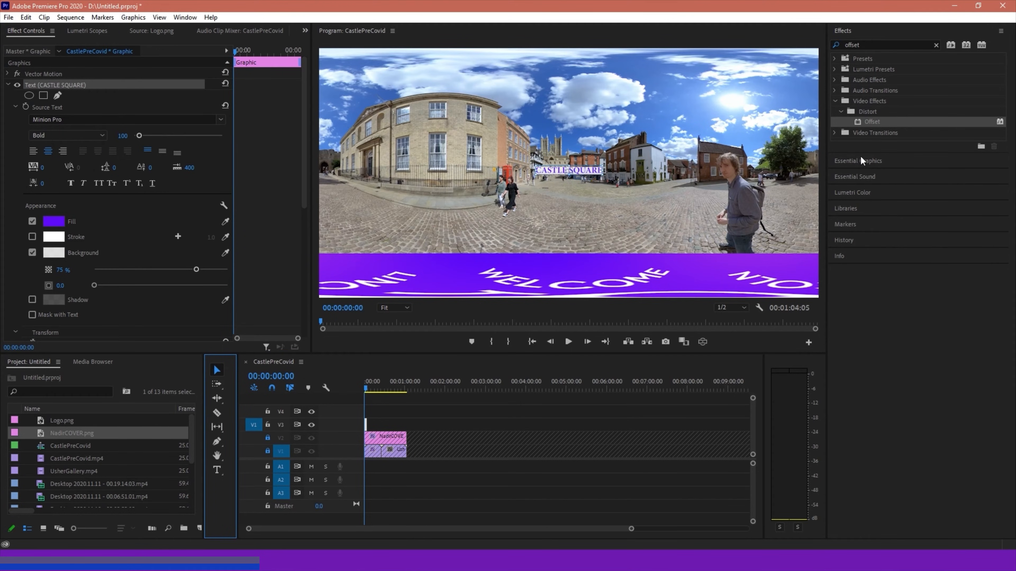
Align the CASTLE SQUARE layer to the vertical and horizontal center of the video frame using Essential Graphics
{"action": "left_click", "coordinate": [848, 163]}
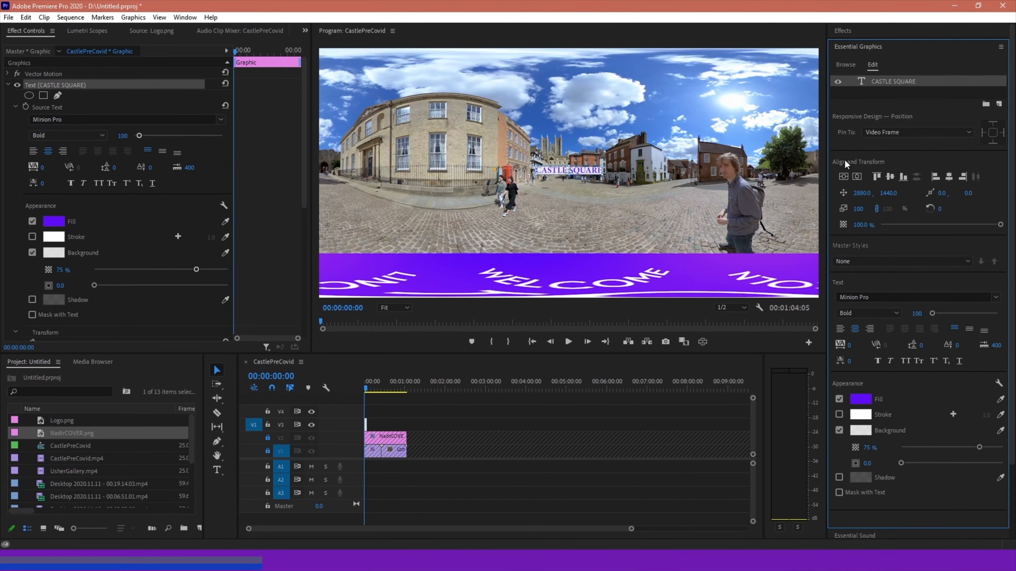
{"action": "left_click", "coordinate": [183, 18]}
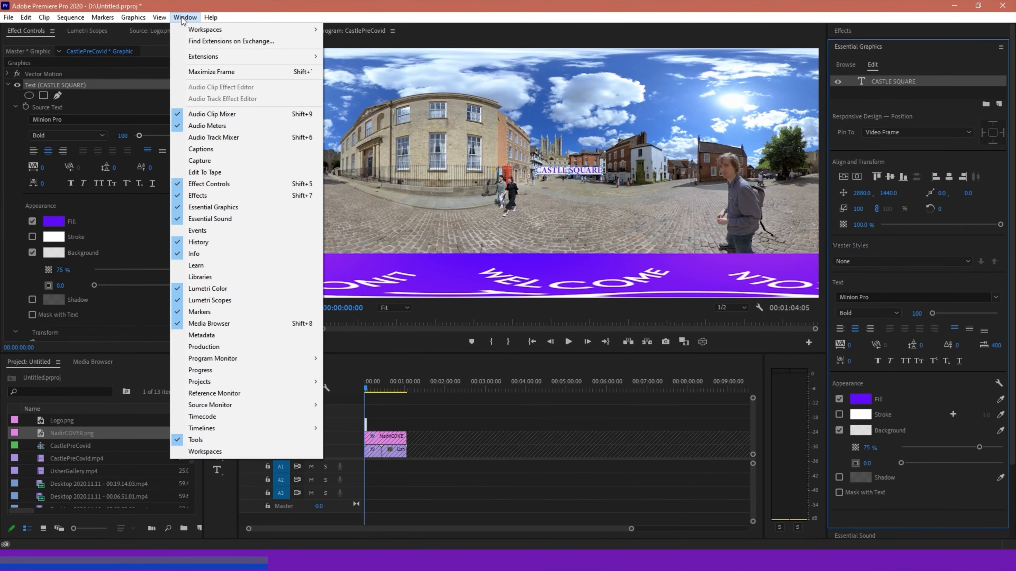
{"action": "left_click", "coordinate": [905, 47]}
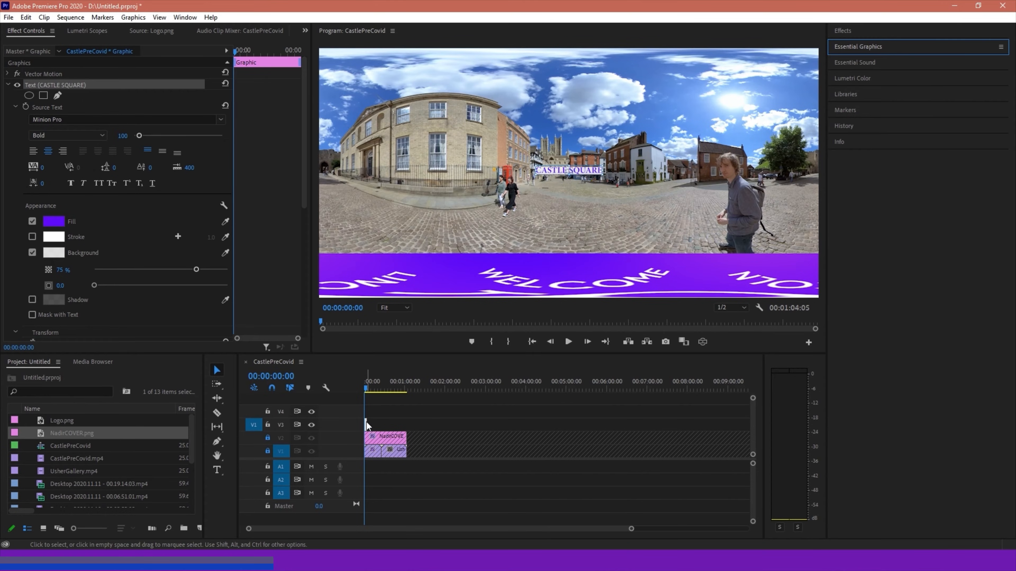
{"action": "left_click", "coordinate": [861, 46]}
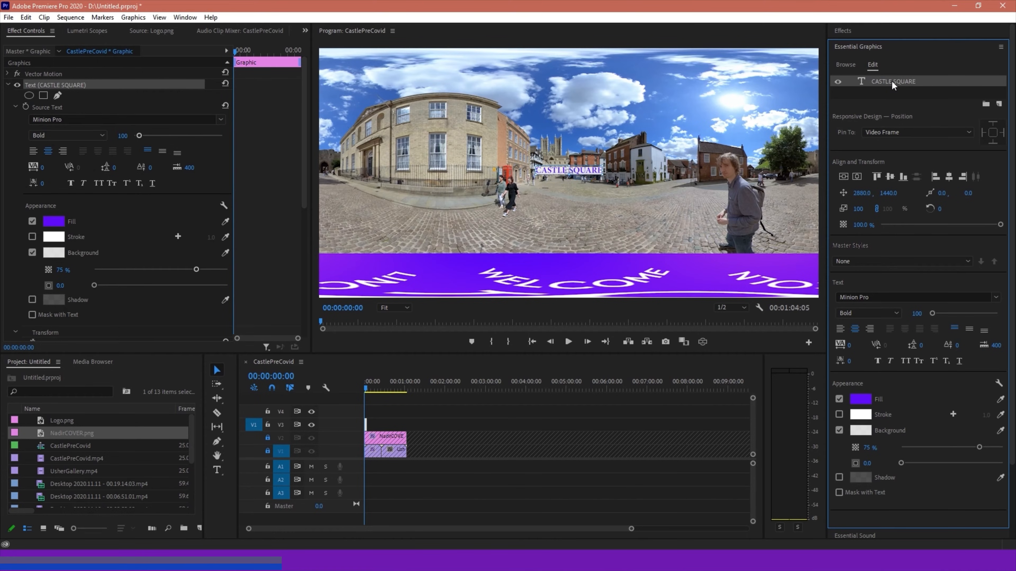
{"action": "left_click", "coordinate": [889, 176]}
{"action": "left_click", "coordinate": [950, 176]}
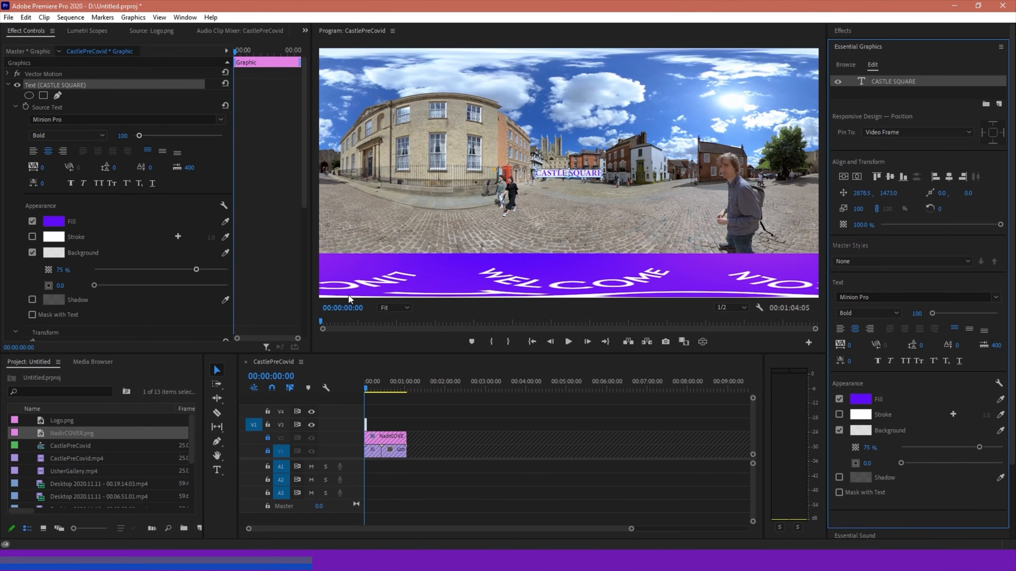
Move the CASTLE SQUARE title onto the brick building's facade and inspect it in the VR video display
{"action": "left_click_drag", "start_coordinate": [556, 178], "coordinate": [438, 167]}
{"action": "left_click", "coordinate": [702, 342]}
{"action": "left_click_drag", "start_coordinate": [503, 168], "coordinate": [673, 174]}
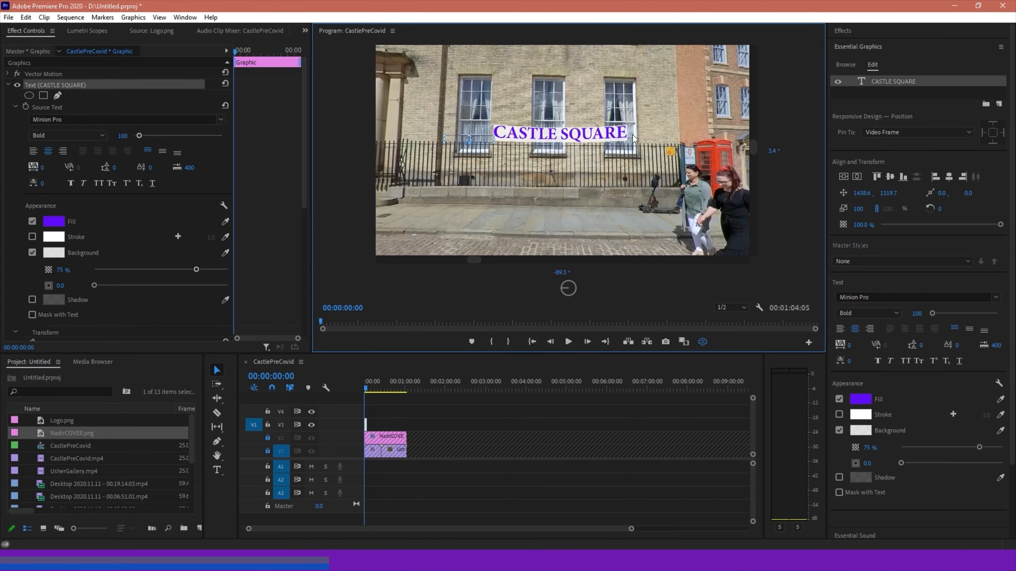
Try a font size of 42 on the CASTLE SQUARE title, and set it back to 100
{"action": "left_click", "coordinate": [128, 142]}
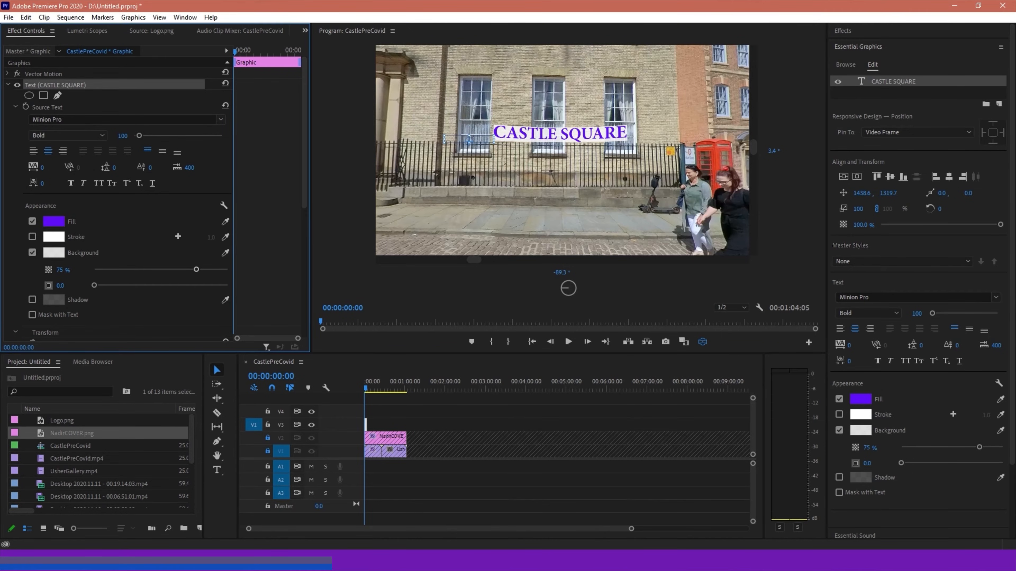
{"action": "left_click_drag", "start_coordinate": [139, 135], "coordinate": [136, 135]}
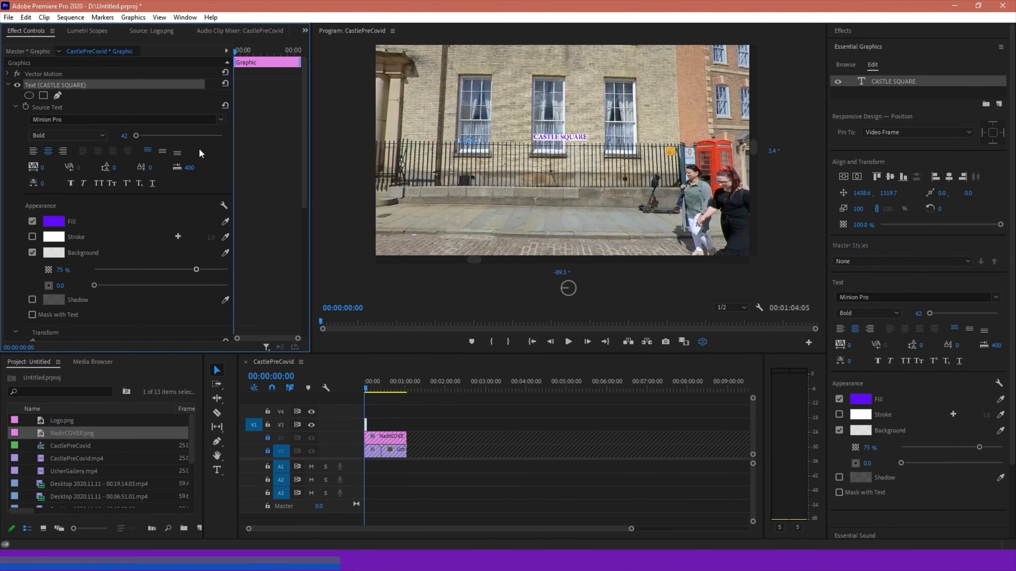
{"action": "mouse_move", "coordinate": [133, 136]}
{"action": "left_mouse_down"}
{"action": "mouse_move", "coordinate": [176, 136]}
{"action": "mouse_move", "coordinate": [142, 142]}
{"action": "left_mouse_up"}
{"action": "left_click", "coordinate": [124, 136]}
{"action": "type", "text": "100"}
{"action": "key", "text": "Return"}
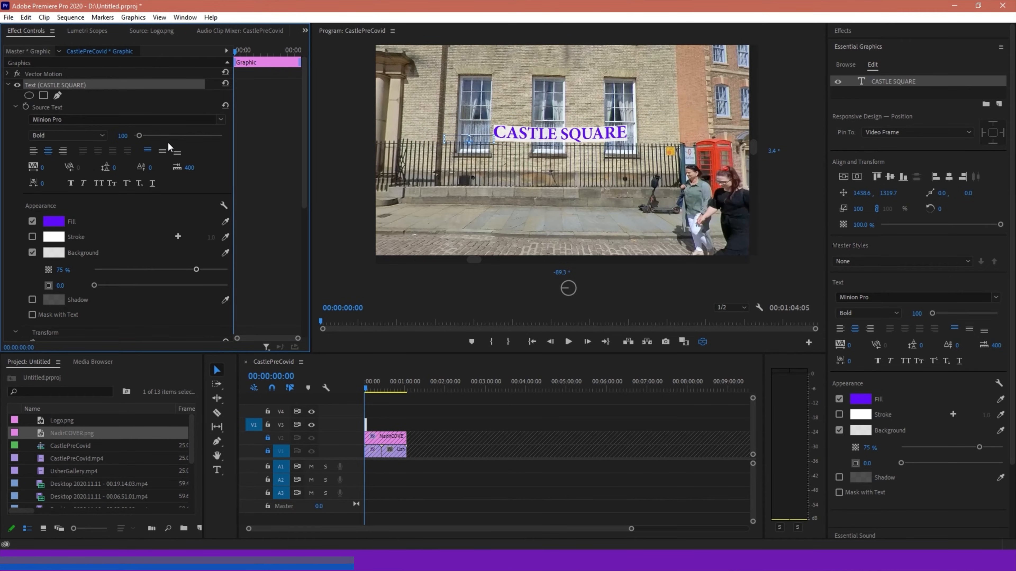
{"action": "key", "text": "Right"}
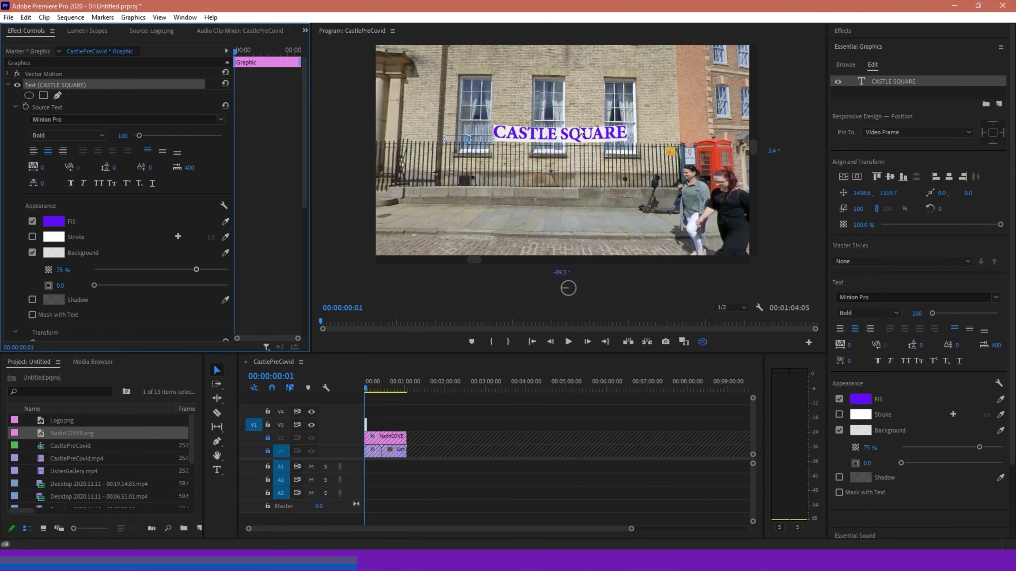
Move the title into the sky above the brick building's roof and inspect it in the VR video display
{"action": "left_click", "coordinate": [703, 342]}
{"action": "left_click_drag", "start_coordinate": [427, 163], "coordinate": [423, 86]}
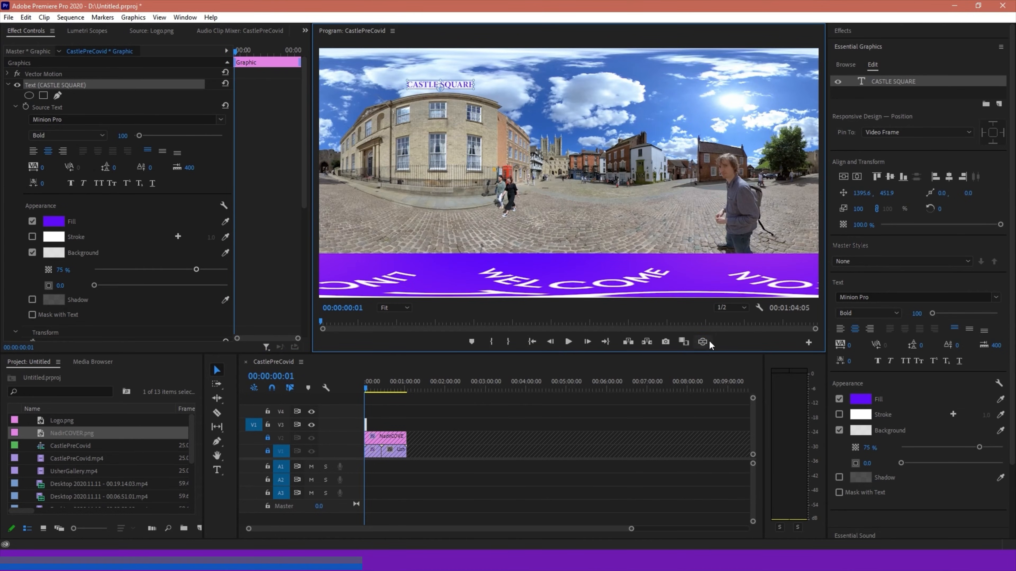
{"action": "left_click", "coordinate": [702, 342]}
{"action": "left_click_drag", "start_coordinate": [555, 179], "coordinate": [493, 98]}
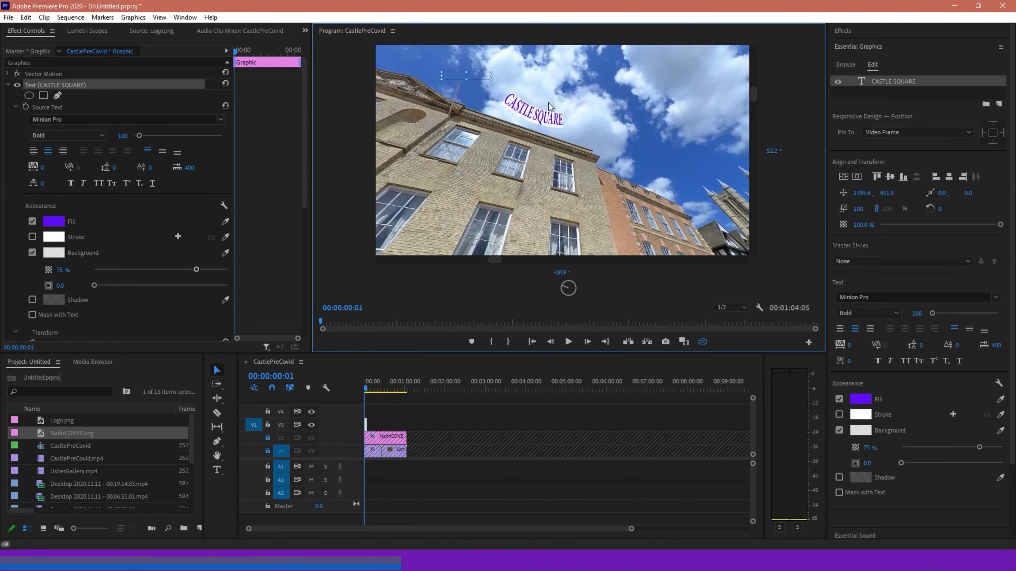
{"action": "left_click", "coordinate": [703, 343]}
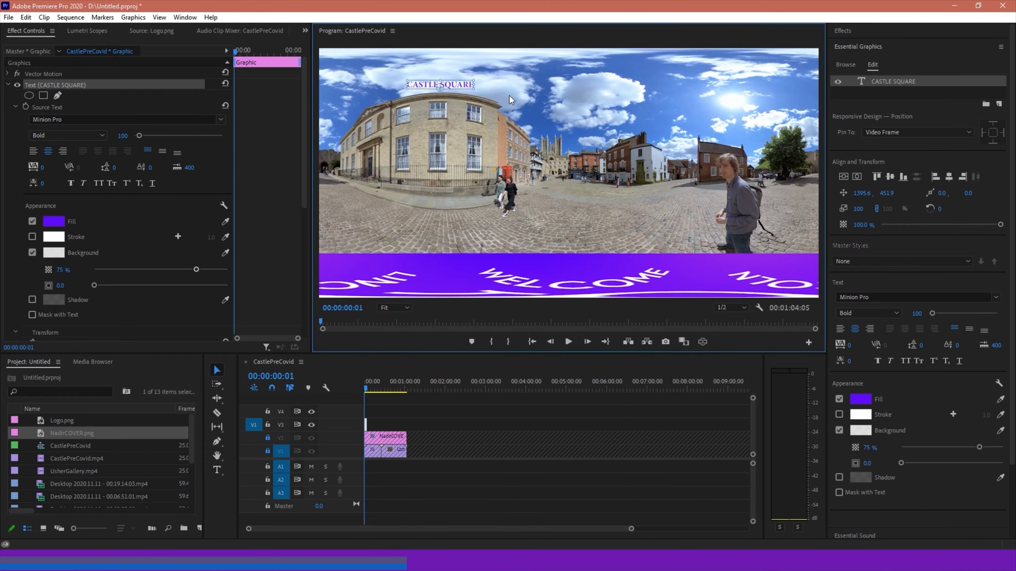
Re-align the CASTLE SQUARE layer to the vertical and horizontal center of the flat 360-degree frame
{"action": "left_click", "coordinate": [889, 177]}
{"action": "left_click", "coordinate": [949, 177]}
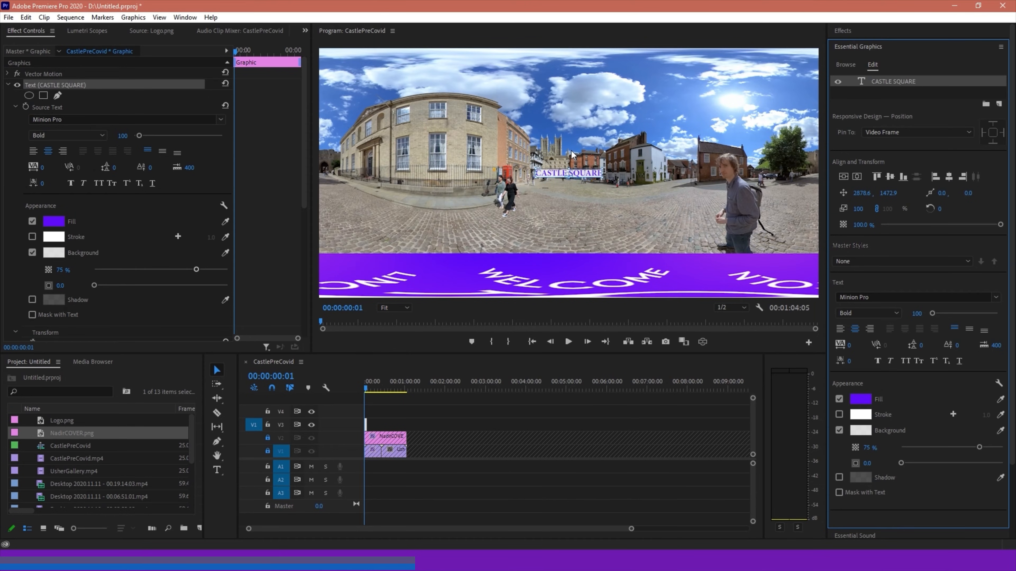
Clear the effects search and apply the Immersive Video effect VR Plane to Sphere to the title clip on V3
{"action": "left_click", "coordinate": [846, 29]}
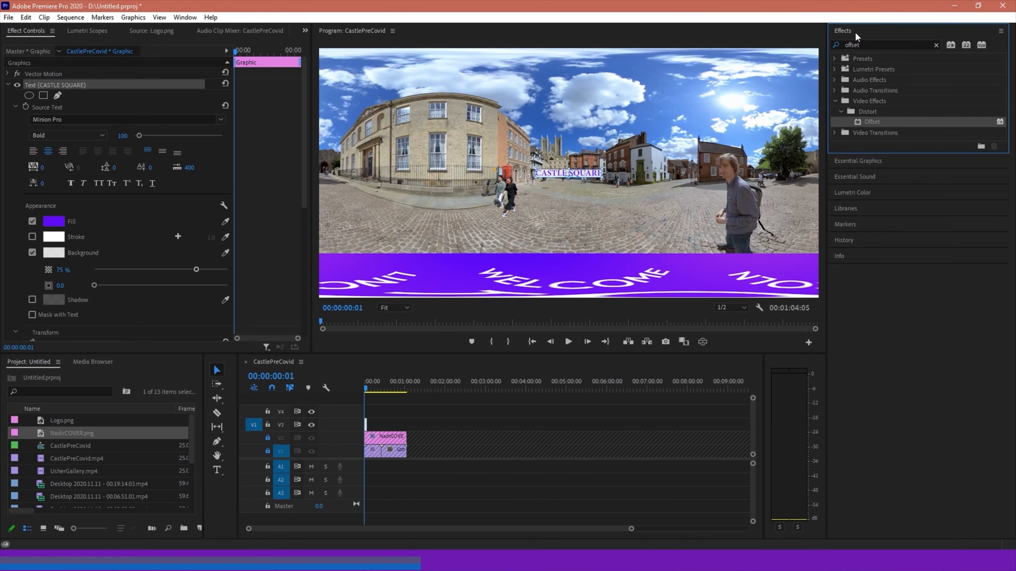
{"action": "left_click", "coordinate": [836, 101]}
{"action": "left_click", "coordinate": [835, 101]}
{"action": "left_click", "coordinate": [844, 106]}
{"action": "left_click", "coordinate": [935, 45]}
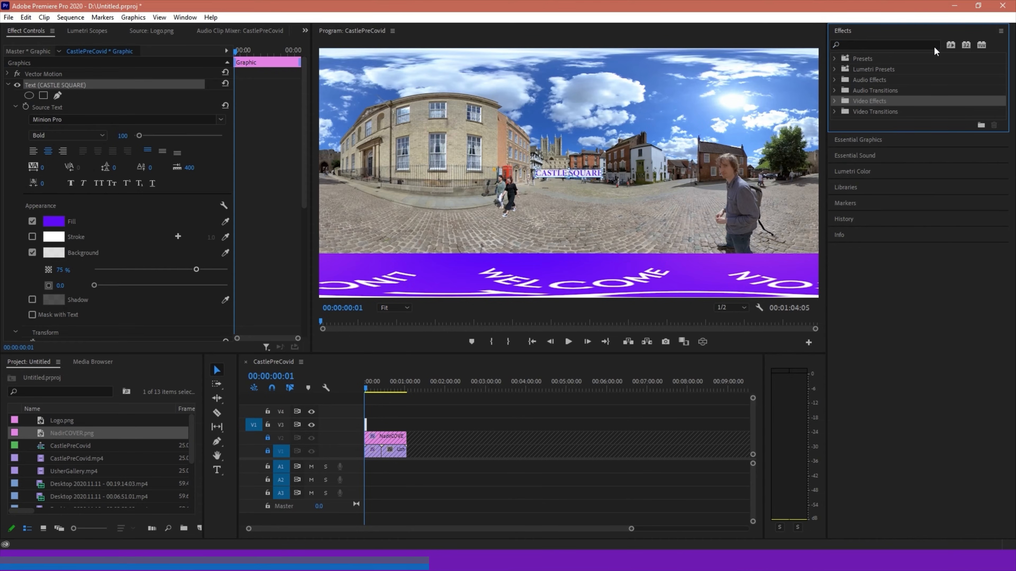
{"action": "left_click", "coordinate": [835, 100]}
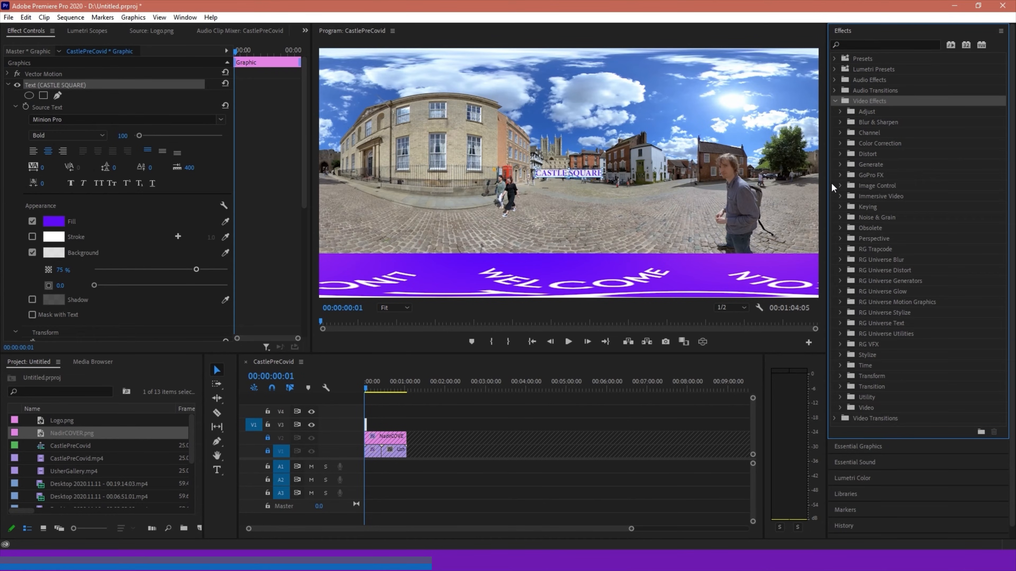
{"action": "left_click", "coordinate": [840, 196]}
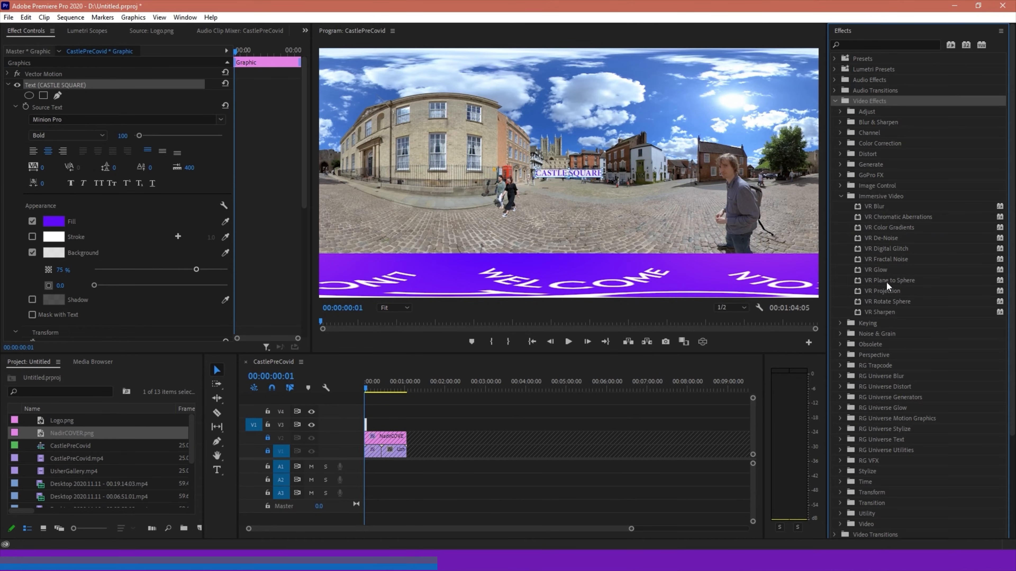
{"action": "left_click_drag", "start_coordinate": [904, 280], "coordinate": [368, 430]}
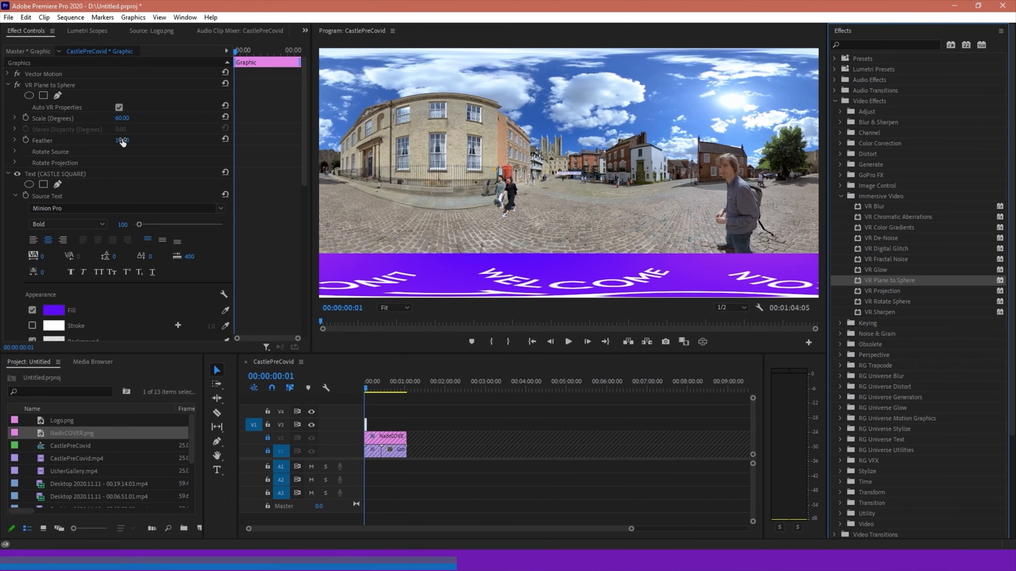
Set the VR Plane to Sphere scale to 100 degrees and enlarge the title's font size to 382
{"action": "left_click", "coordinate": [122, 120]}
{"action": "type", "text": "100"}
{"action": "key", "text": "Return"}
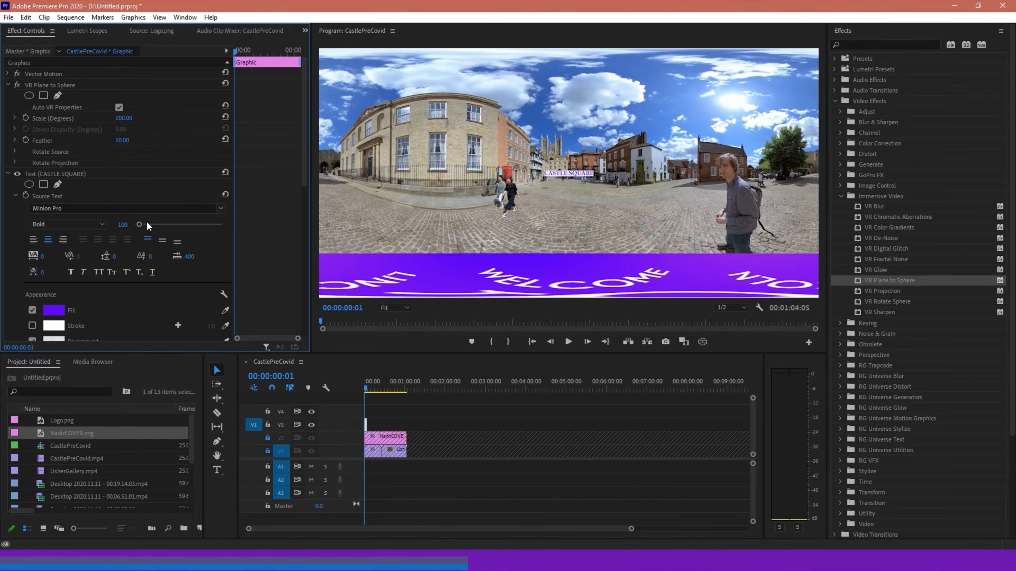
{"action": "left_click_drag", "start_coordinate": [140, 225], "coordinate": [154, 227]}
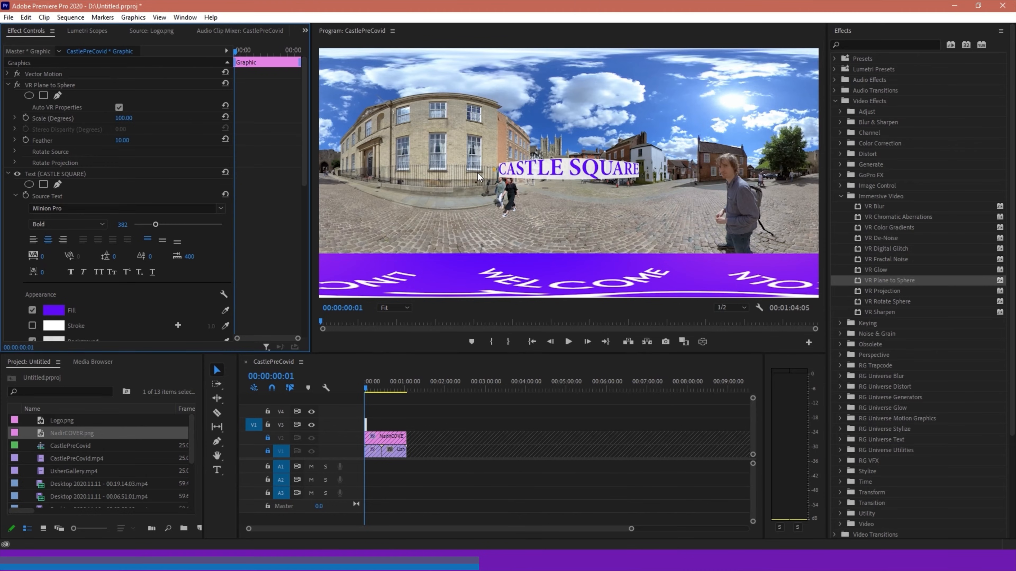
Quit the background application from the system tray and return to the Premiere Pro window
{"action": "left_click", "coordinate": [891, 560]}
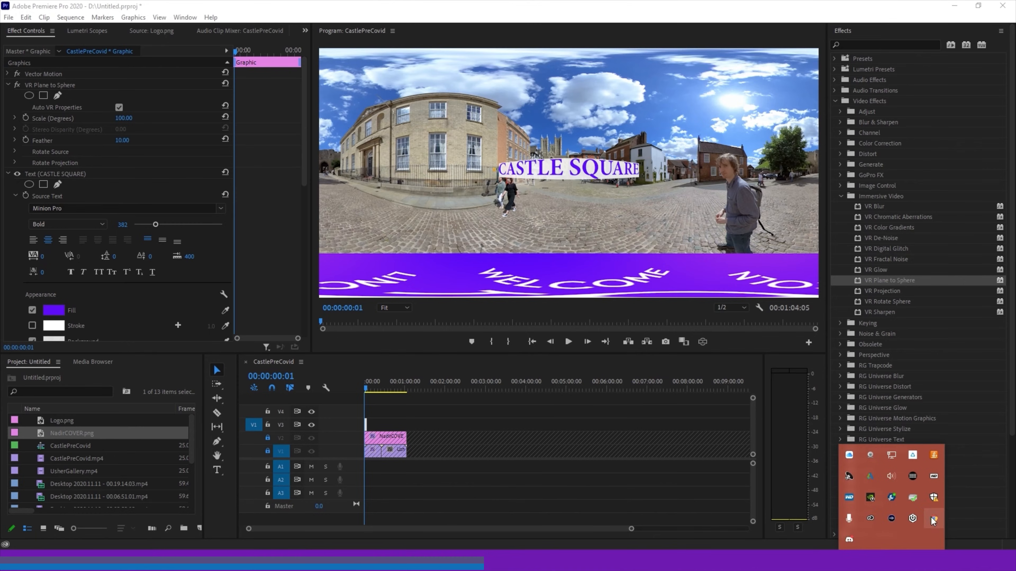
{"action": "right_click", "coordinate": [849, 538]}
{"action": "left_click", "coordinate": [863, 529]}
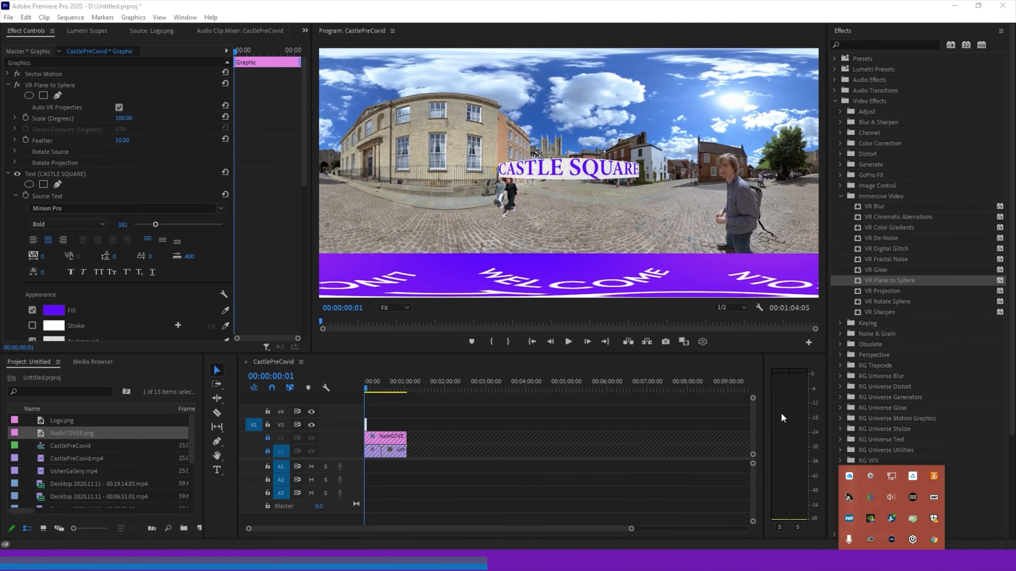
{"action": "left_click", "coordinate": [595, 309]}
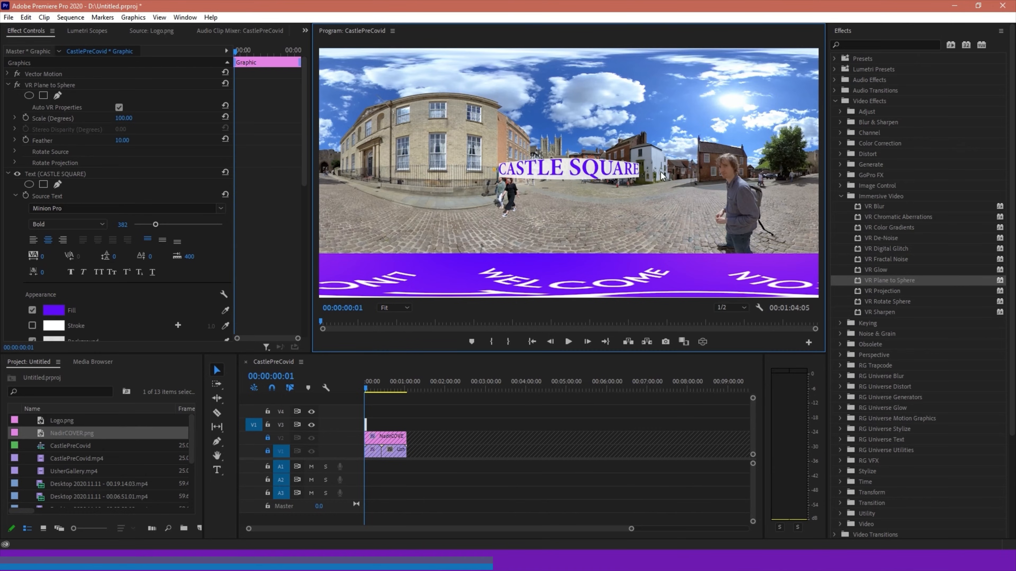
Look around the enlarged title in the VR video display and return to the flat view
{"action": "left_click", "coordinate": [702, 342]}
{"action": "mouse_move", "coordinate": [608, 204]}
{"action": "left_mouse_down"}
{"action": "mouse_move", "coordinate": [530, 202]}
{"action": "mouse_move", "coordinate": [613, 204]}
{"action": "mouse_move", "coordinate": [600, 203]}
{"action": "left_mouse_up"}
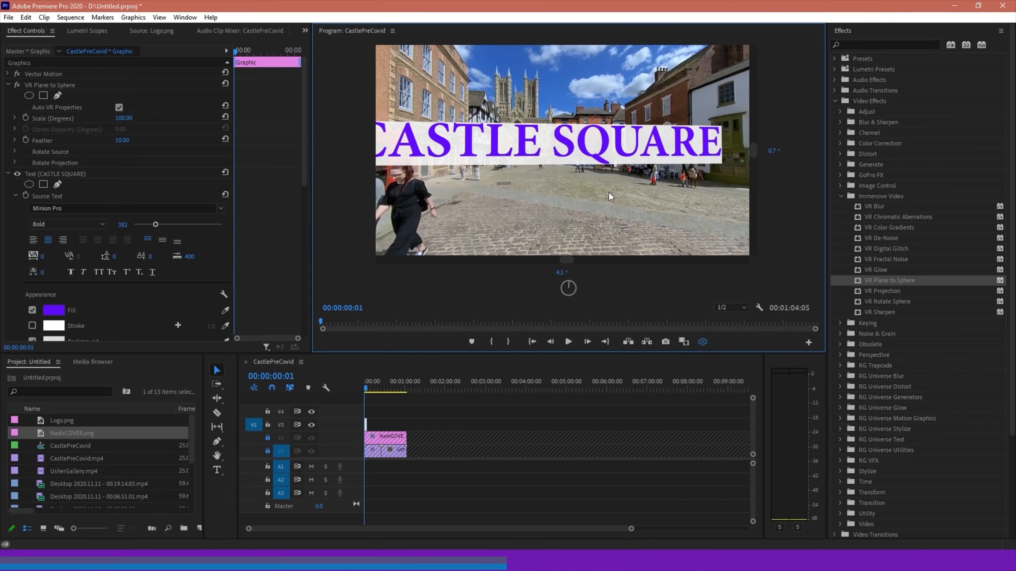
{"action": "left_click_drag", "start_coordinate": [613, 213], "coordinate": [643, 219]}
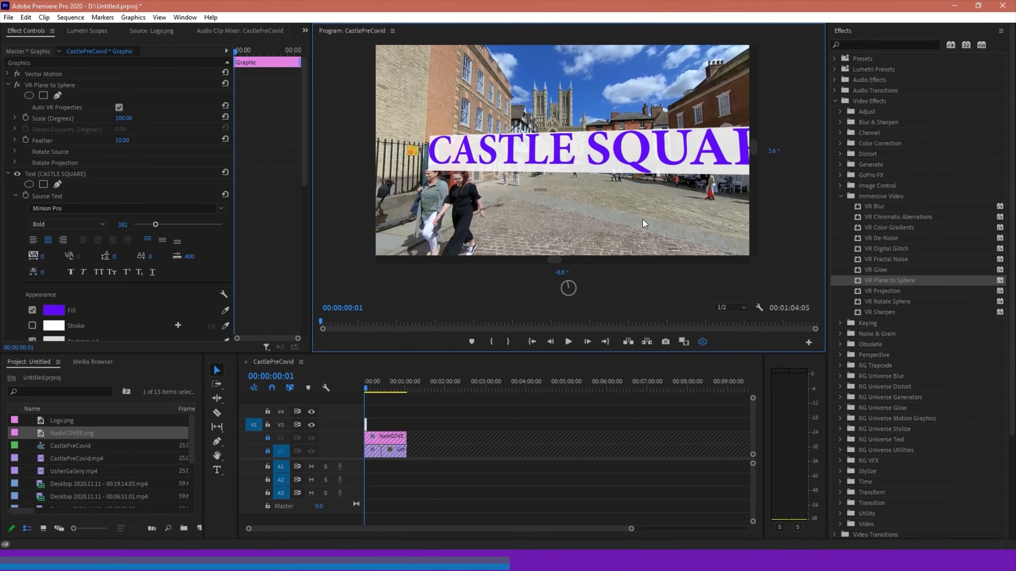
{"action": "left_click", "coordinate": [704, 343]}
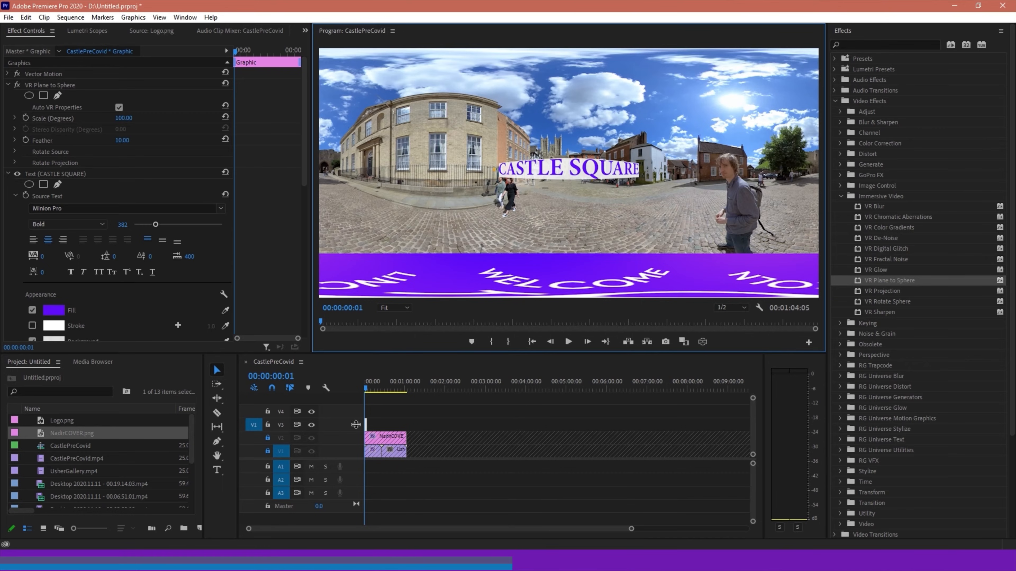
Set the CASTLE SQUARE title's font size to 100 and return to the first frame of the sequence
{"action": "left_click_drag", "start_coordinate": [563, 172], "coordinate": [561, 133]}
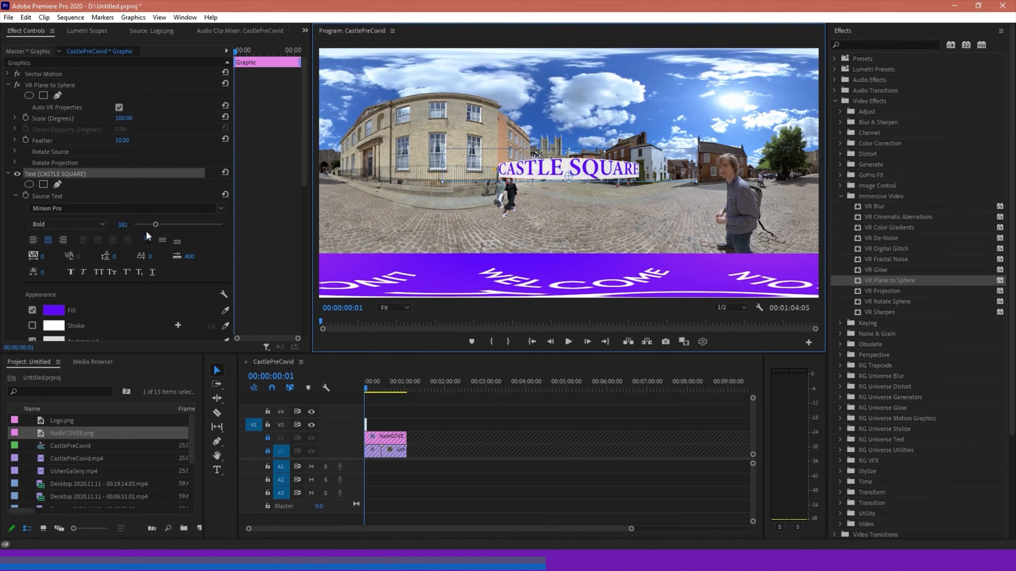
{"action": "left_click", "coordinate": [122, 225]}
{"action": "type", "text": "100"}
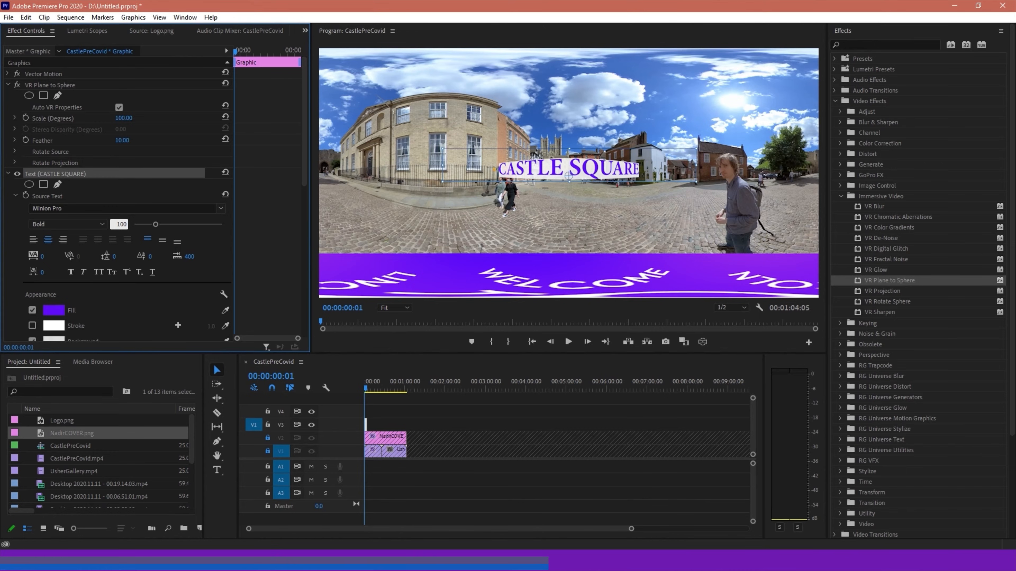
{"action": "key", "text": "Return"}
{"action": "key", "text": "Left"}
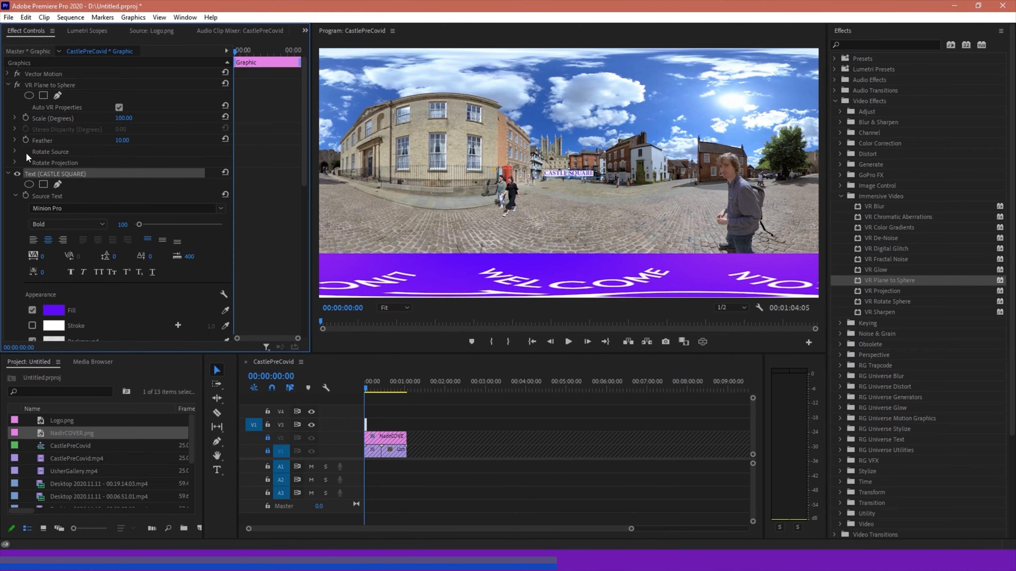
Expand the VR Plane to Sphere rotation settings and try a Source Tilt of -59° with a Source Pan of 3°
{"action": "left_click", "coordinate": [14, 152]}
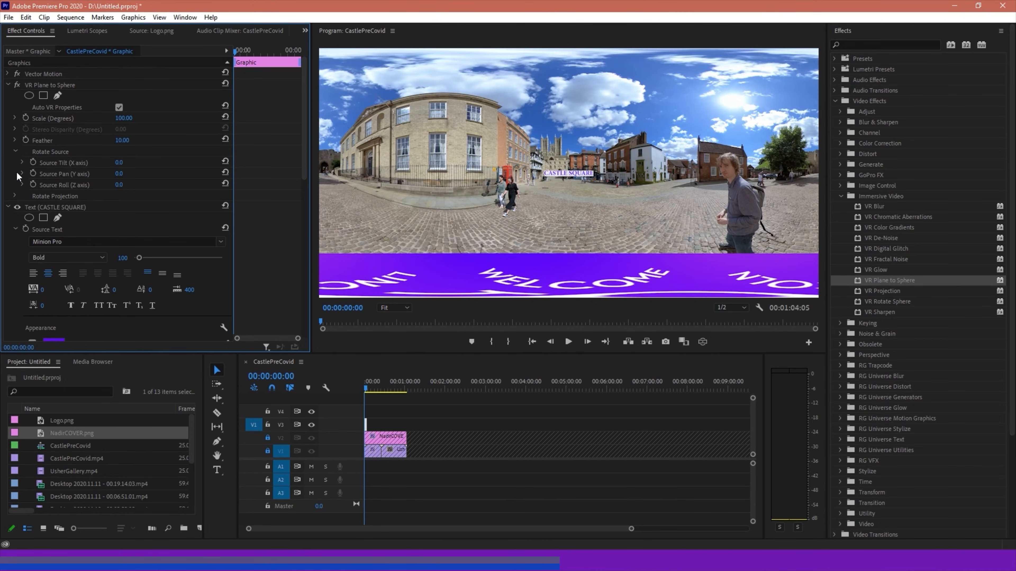
{"action": "left_click", "coordinate": [14, 196]}
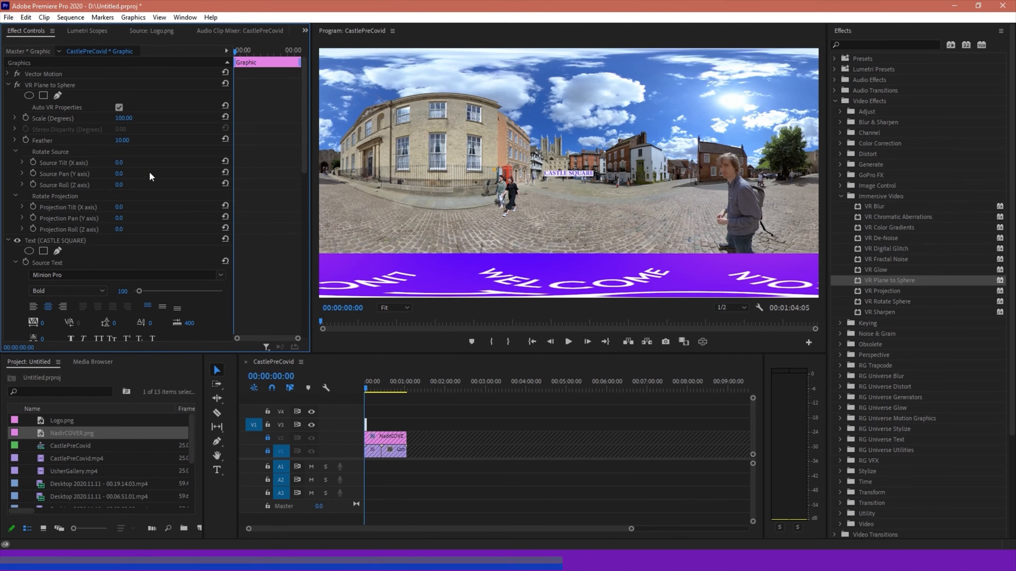
{"action": "left_click_drag", "start_coordinate": [124, 174], "coordinate": [149, 163]}
{"action": "left_click_drag", "start_coordinate": [125, 162], "coordinate": [118, 162]}
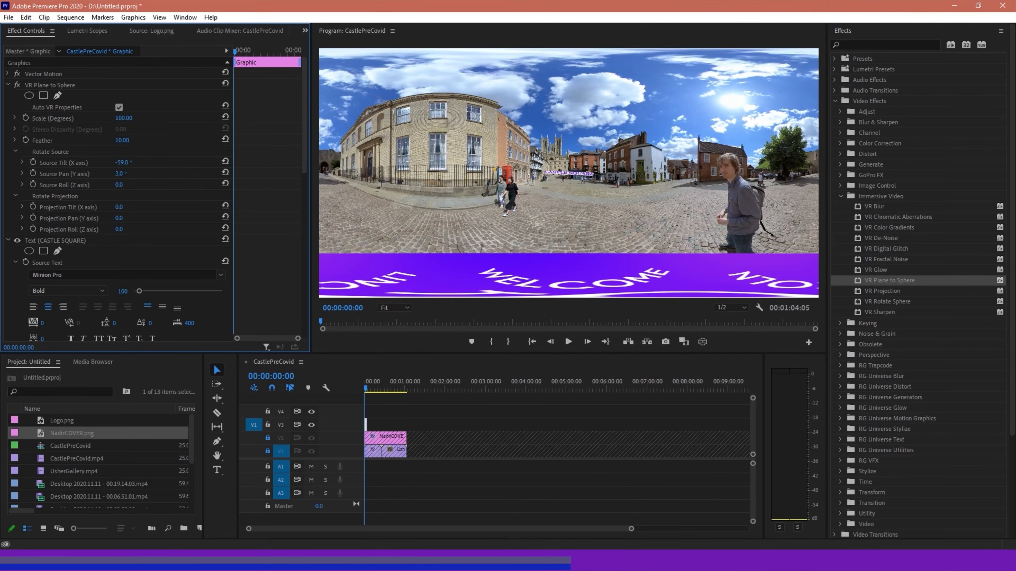
Reset the VR Plane to Sphere Source Tilt and Source Pan to 0°
{"action": "left_click", "coordinate": [127, 163]}
{"action": "type", "text": "0"}
{"action": "key", "text": "Tab"}
{"action": "type", "text": "0"}
{"action": "key", "text": "Return"}
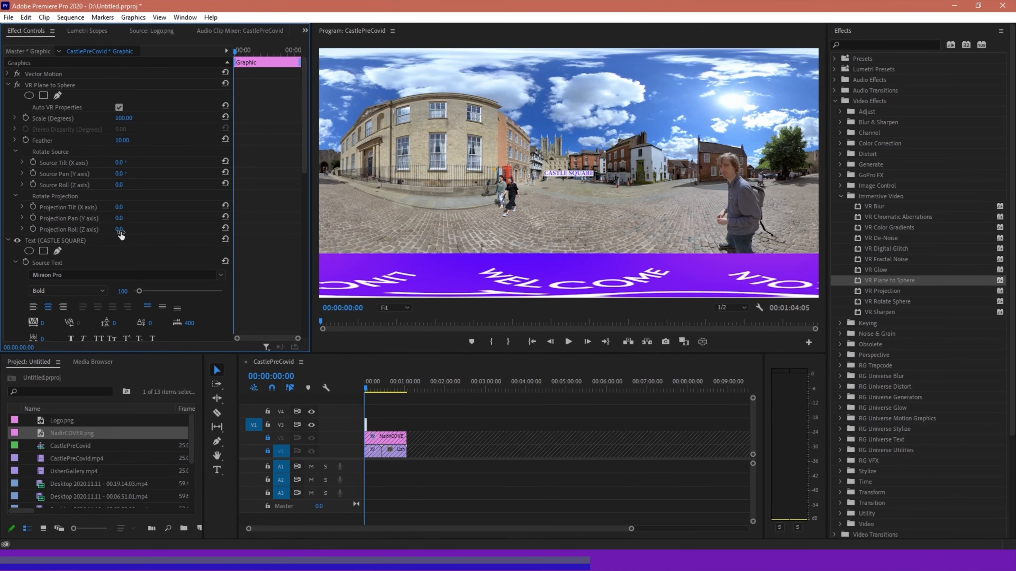
Place the title above the building's roofline with Projection Tilt -1x-84.0°, Projection Pan -27° and Projection Roll -86°
{"action": "left_click_drag", "start_coordinate": [121, 236], "coordinate": [2, 210]}
{"action": "key", "text": "ctrl+z"}
{"action": "left_click_drag", "start_coordinate": [137, 209], "coordinate": [132, 209]}
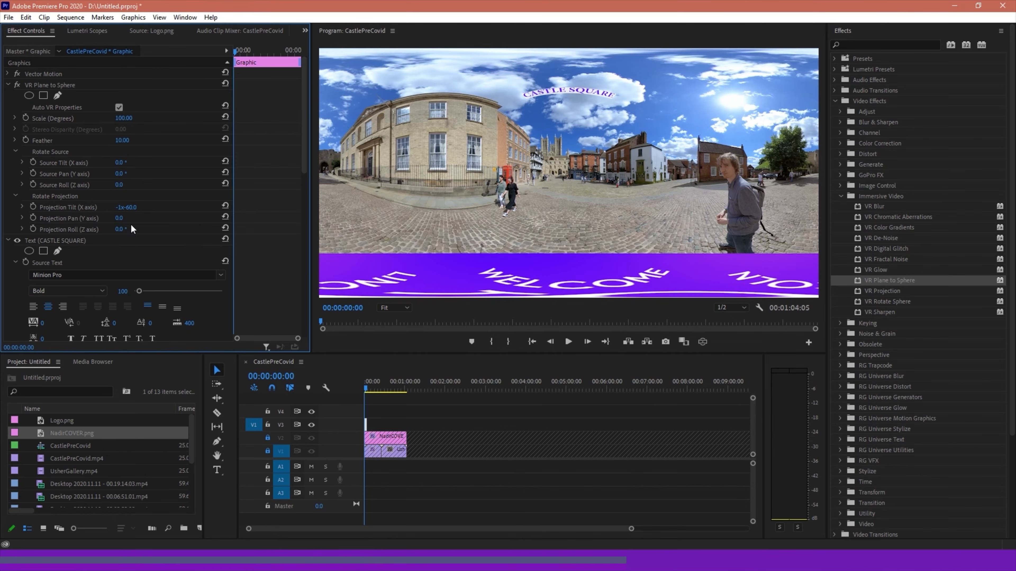
{"action": "left_click_drag", "start_coordinate": [121, 219], "coordinate": [95, 219]}
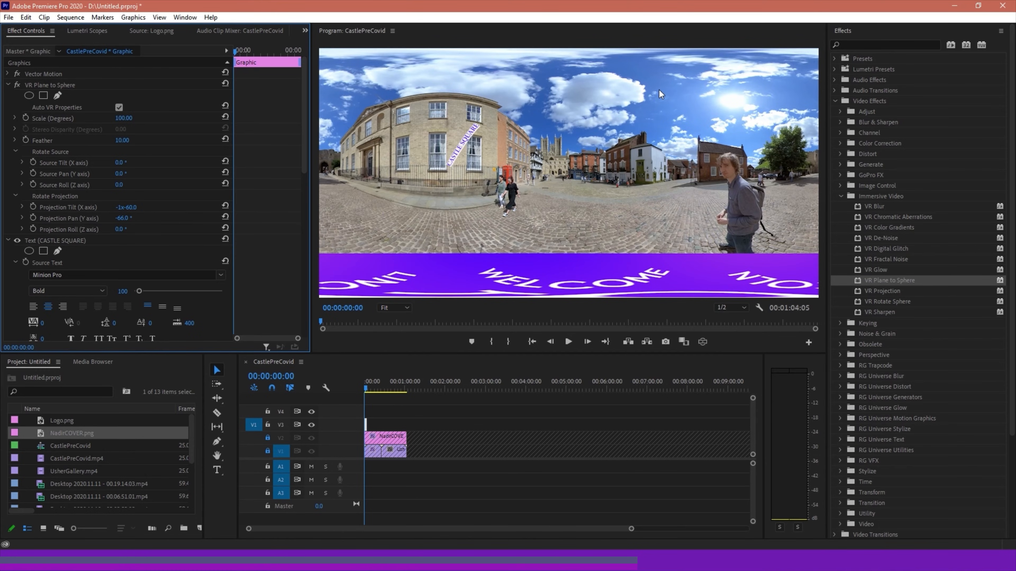
{"action": "mouse_move", "coordinate": [119, 229]}
{"action": "left_mouse_down"}
{"action": "mouse_move", "coordinate": [95, 229]}
{"action": "mouse_move", "coordinate": [127, 212]}
{"action": "mouse_move", "coordinate": [108, 212]}
{"action": "mouse_move", "coordinate": [135, 220]}
{"action": "mouse_move", "coordinate": [130, 207]}
{"action": "mouse_move", "coordinate": [140, 206]}
{"action": "mouse_move", "coordinate": [125, 220]}
{"action": "mouse_move", "coordinate": [133, 207]}
{"action": "mouse_move", "coordinate": [127, 220]}
{"action": "mouse_move", "coordinate": [122, 207]}
{"action": "mouse_move", "coordinate": [118, 229]}
{"action": "mouse_move", "coordinate": [125, 219]}
{"action": "left_mouse_up"}
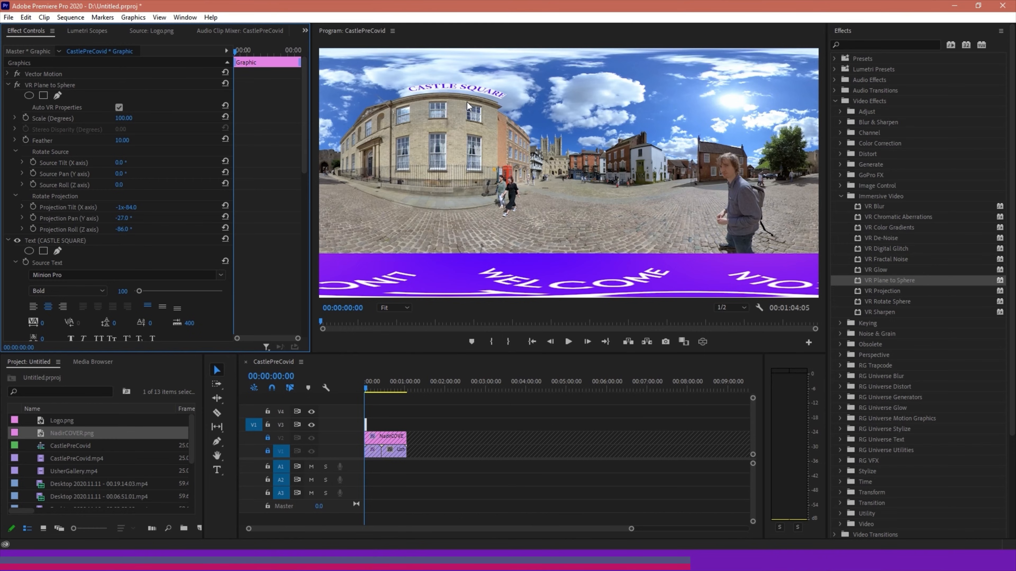
In the VR video display, refine the title's angle over the roof with Source Tilt 59° and Source Roll -1°
{"action": "left_click", "coordinate": [704, 342]}
{"action": "left_click_drag", "start_coordinate": [518, 139], "coordinate": [552, 138]}
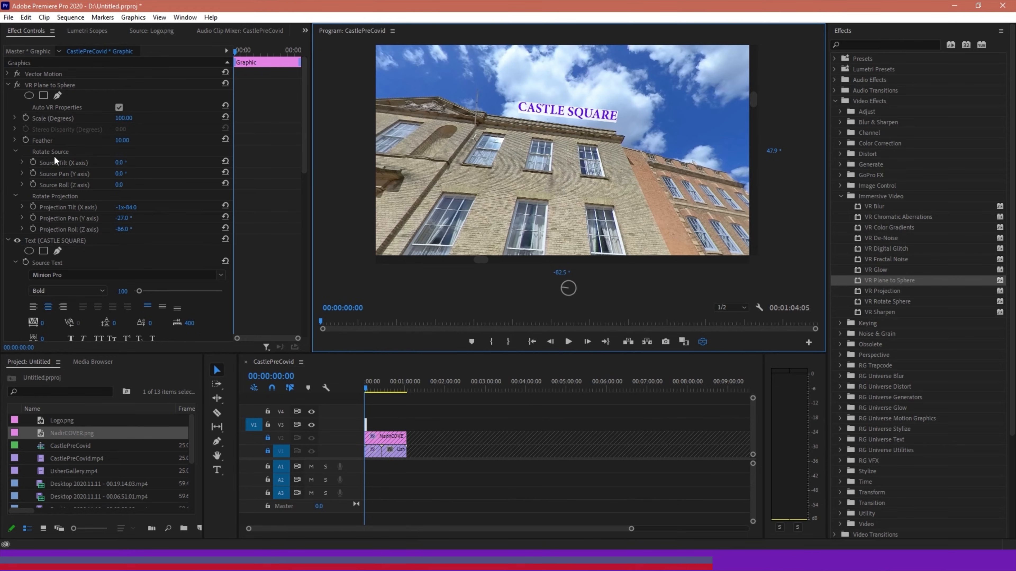
{"action": "left_click_drag", "start_coordinate": [121, 163], "coordinate": [138, 163]}
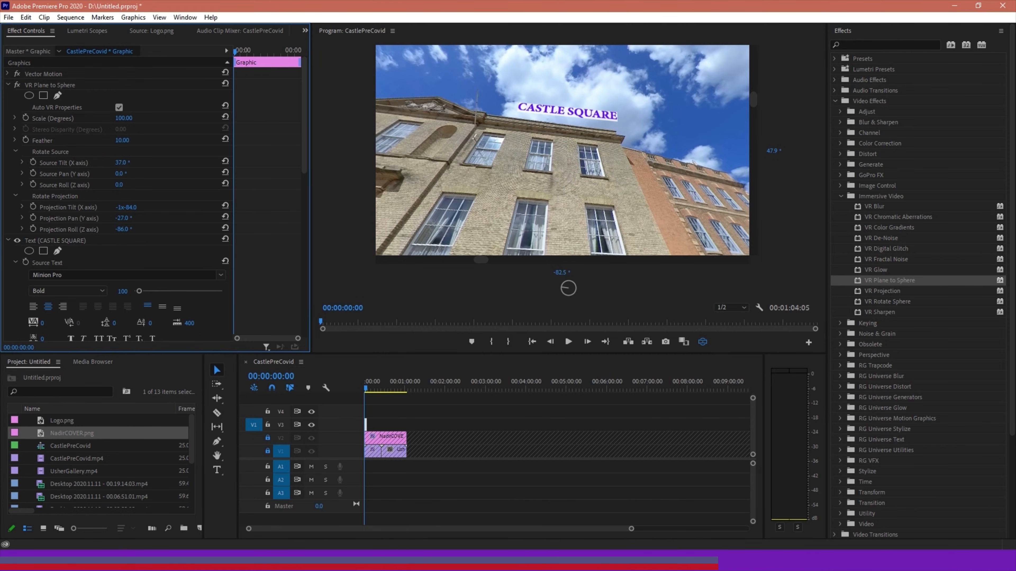
{"action": "left_click_drag", "start_coordinate": [129, 163], "coordinate": [129, 187]}
{"action": "mouse_move", "coordinate": [644, 138]}
{"action": "left_mouse_down"}
{"action": "mouse_move", "coordinate": [623, 144]}
{"action": "mouse_move", "coordinate": [588, 78]}
{"action": "mouse_move", "coordinate": [472, 58]}
{"action": "mouse_move", "coordinate": [631, 114]}
{"action": "mouse_move", "coordinate": [629, 128]}
{"action": "left_mouse_up"}
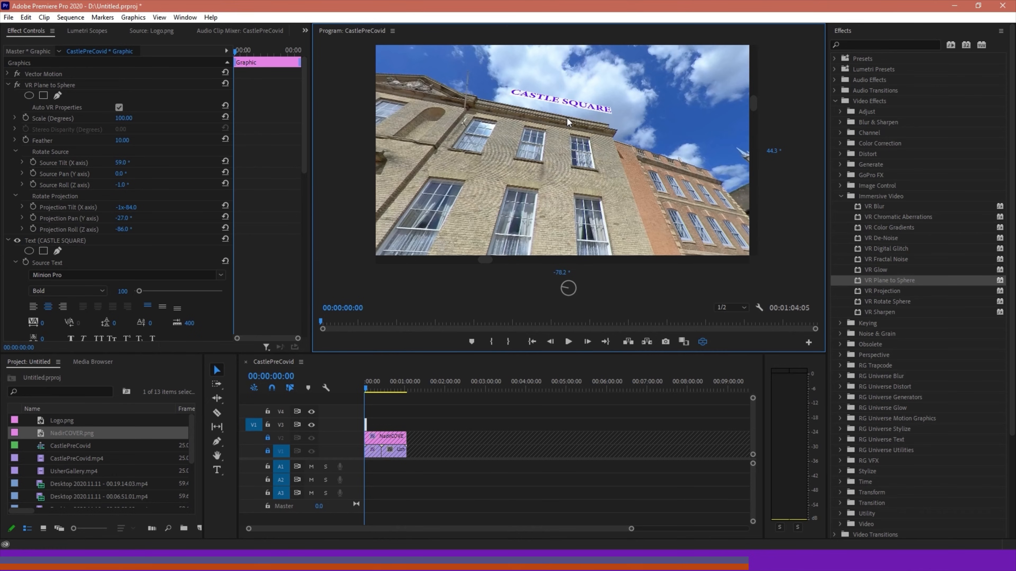
Add Logo.png to track V4 at the start of the sequence, above the title clip, and scale it to 28
{"action": "left_click", "coordinate": [703, 345]}
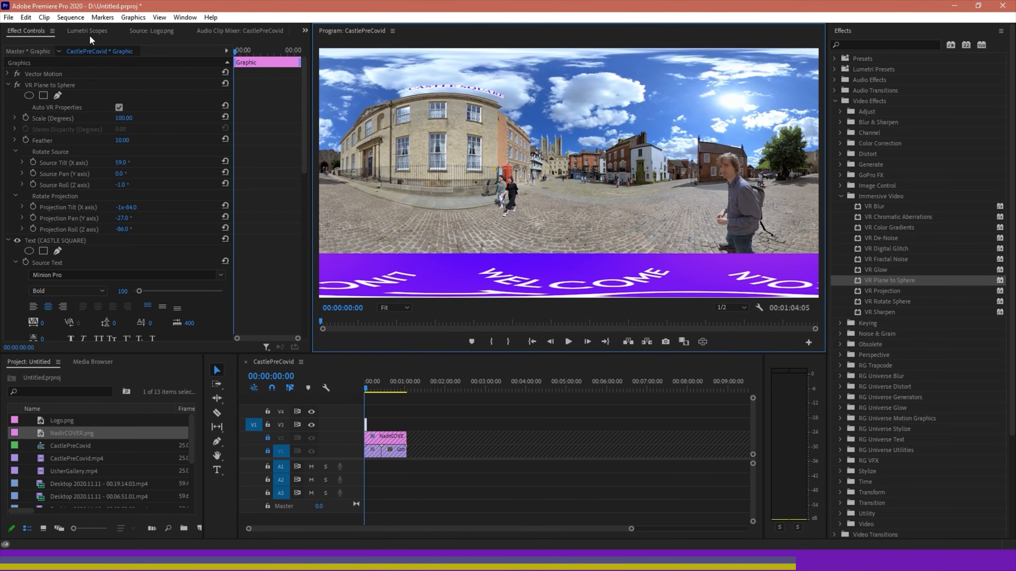
{"action": "left_click", "coordinate": [57, 421]}
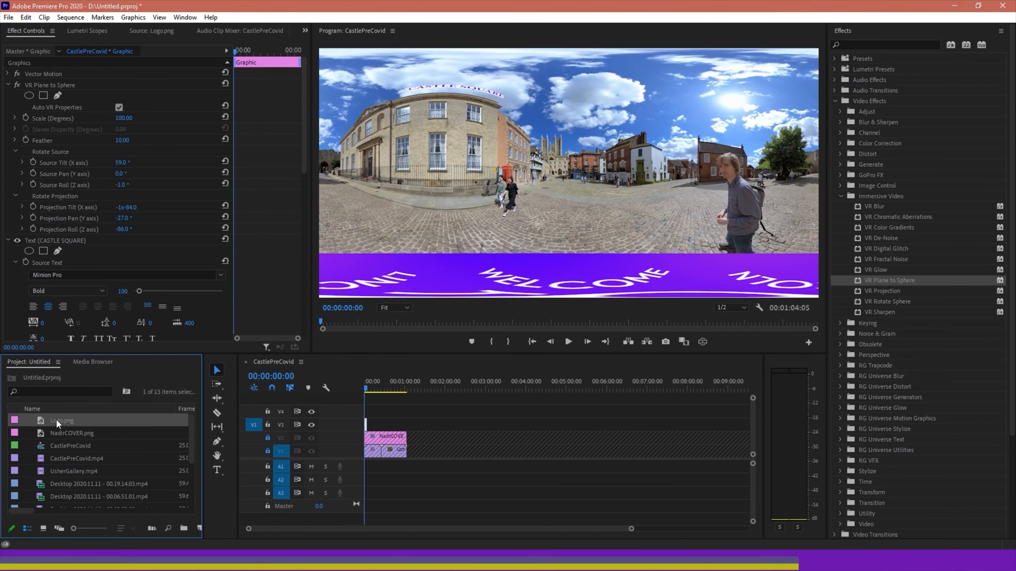
{"action": "left_click_drag", "start_coordinate": [53, 418], "coordinate": [375, 408]}
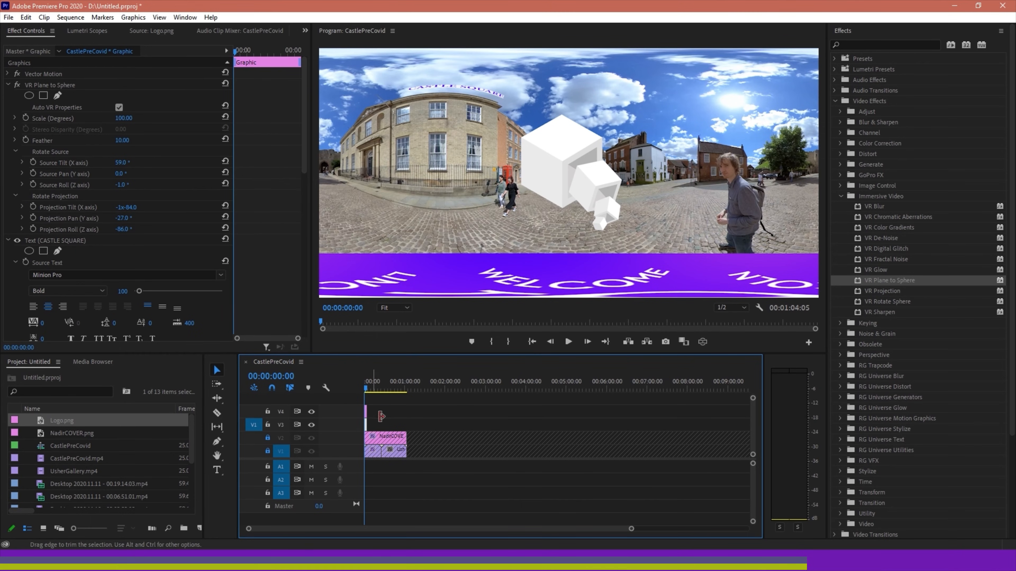
{"action": "left_click", "coordinate": [365, 412]}
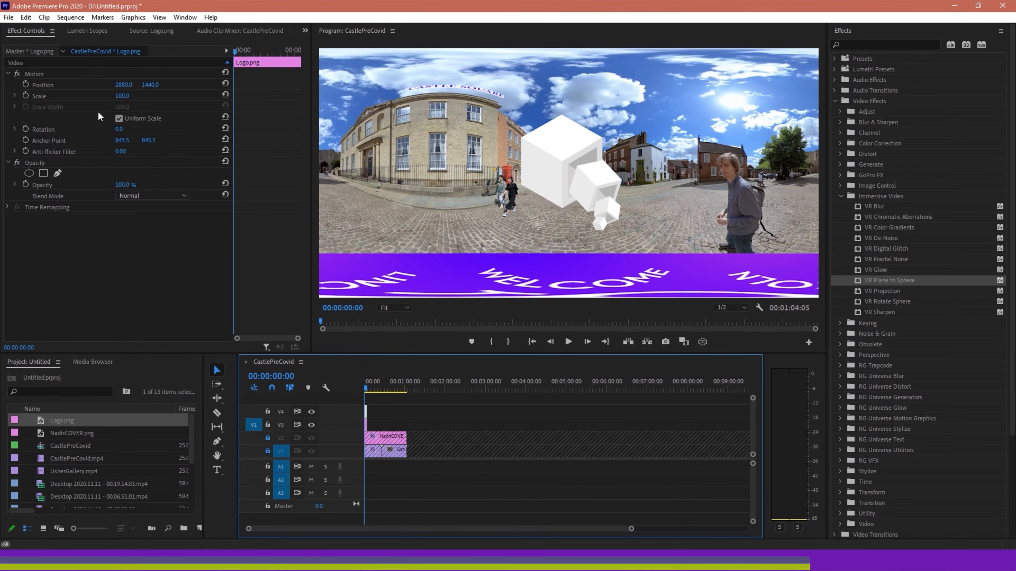
{"action": "left_click_drag", "start_coordinate": [122, 96], "coordinate": [92, 96]}
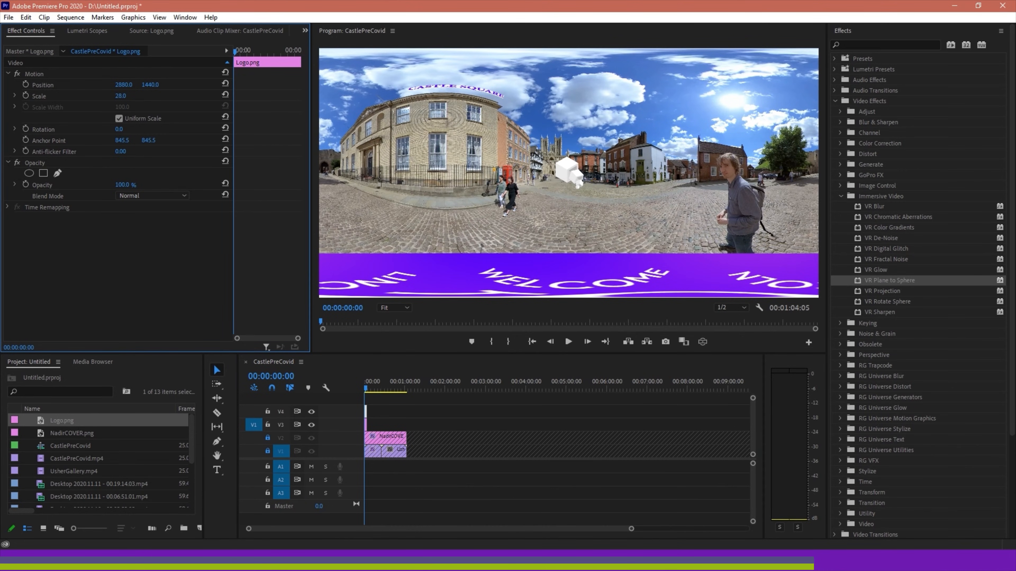
Examine the logo at the centre of the scene in the VR video display, and return to the flat view
{"action": "left_click", "coordinate": [703, 342]}
{"action": "left_click_drag", "start_coordinate": [548, 128], "coordinate": [675, 126]}
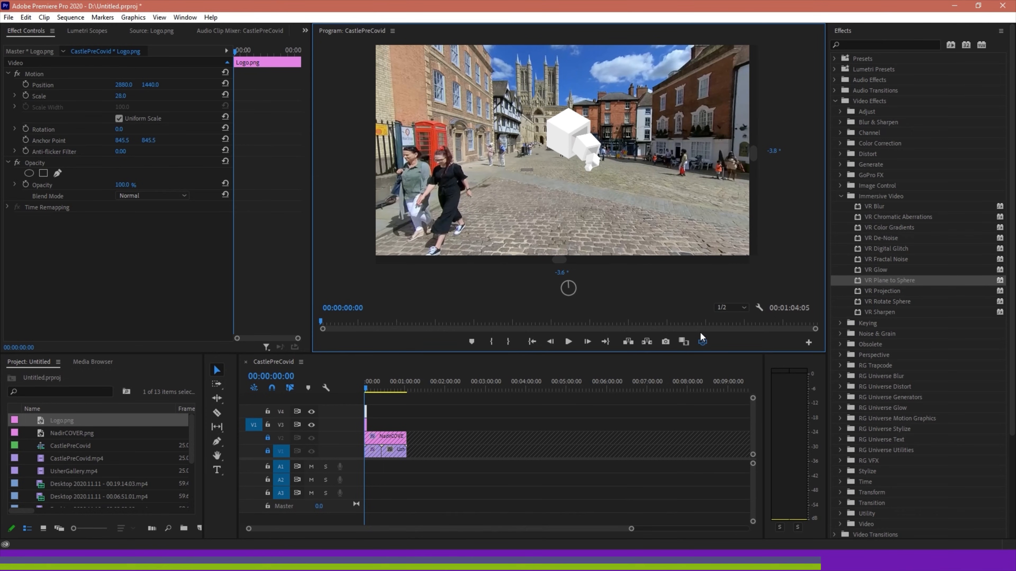
{"action": "left_click", "coordinate": [703, 342]}
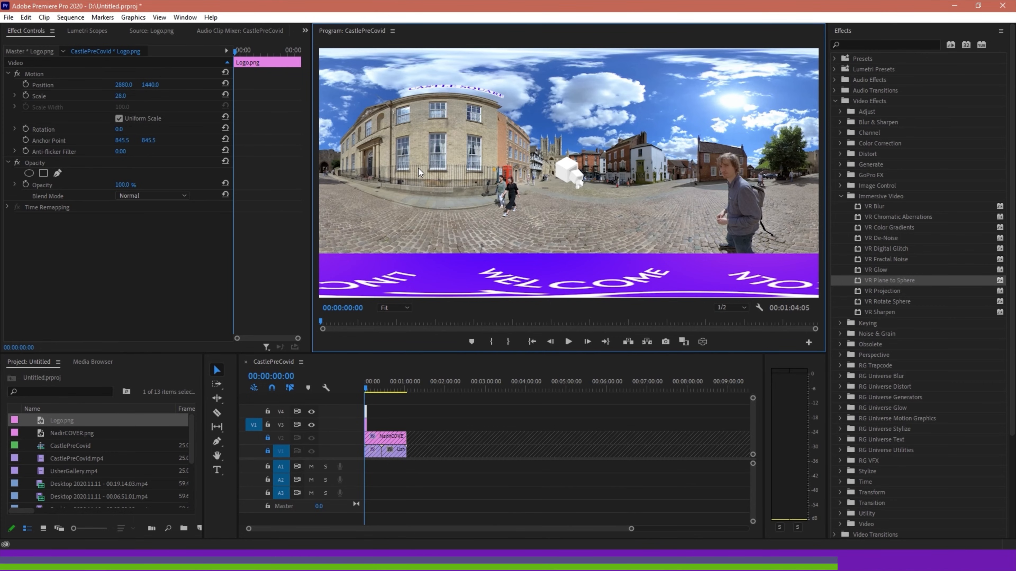
Try moving the logo up into the sky, check its shape in the VR video display, and undo the move
{"action": "left_click", "coordinate": [576, 173]}
{"action": "left_click_drag", "start_coordinate": [576, 173], "coordinate": [573, 94]}
{"action": "left_click_drag", "start_coordinate": [556, 147], "coordinate": [559, 228]}
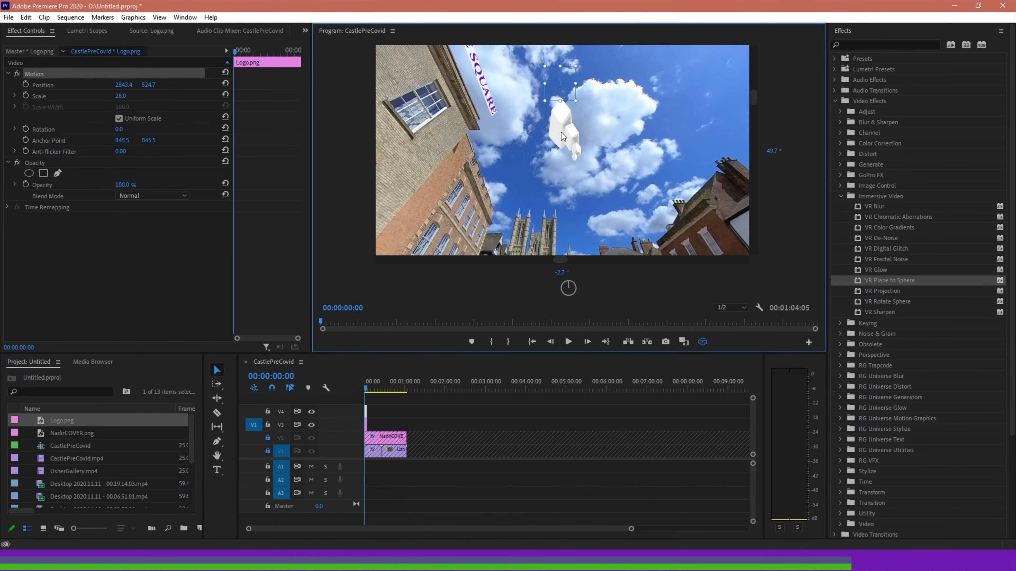
{"action": "left_click", "coordinate": [703, 342]}
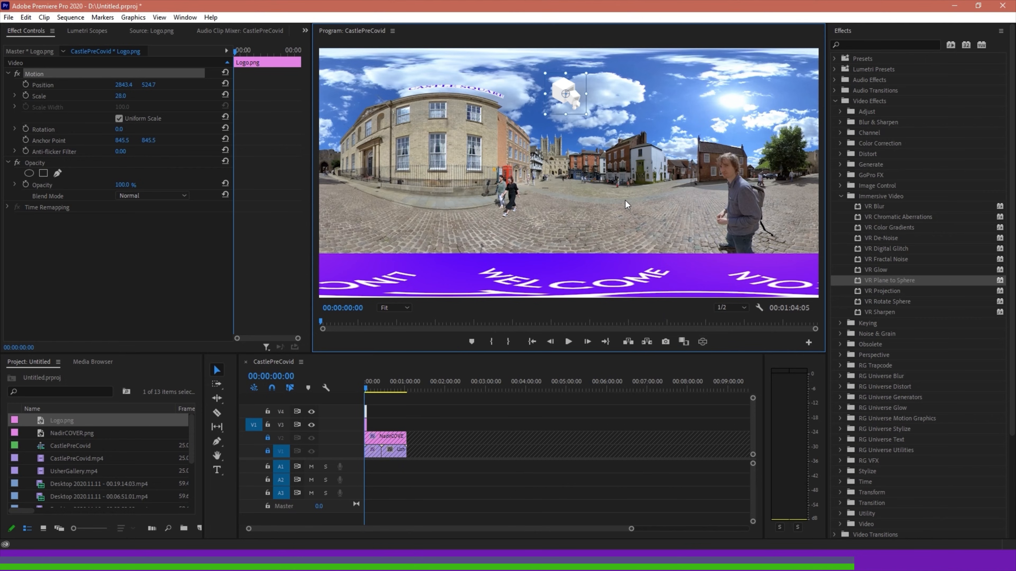
{"action": "key", "text": "ctrl+z"}
Apply VR Plane to Sphere to the logo clip and set the effect's Scale to 100 degrees
{"action": "left_click_drag", "start_coordinate": [894, 281], "coordinate": [113, 229]}
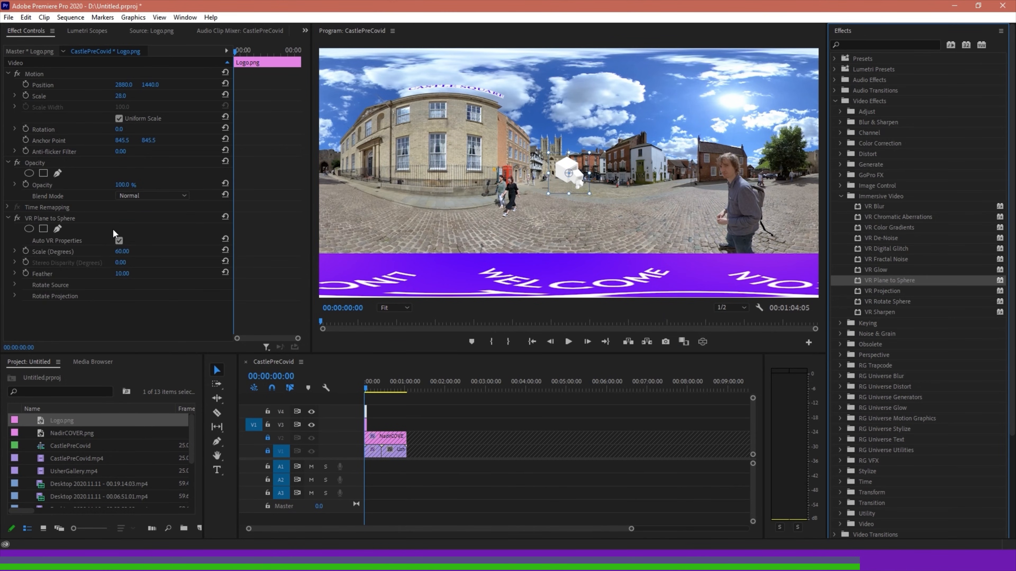
{"action": "left_click", "coordinate": [15, 296]}
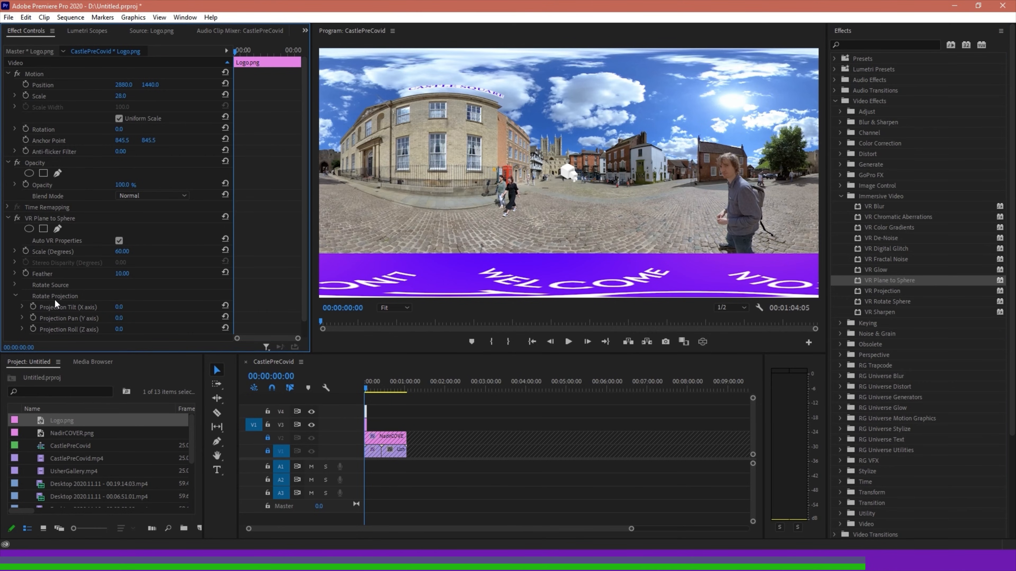
{"action": "mouse_move", "coordinate": [116, 316]}
{"action": "left_mouse_down"}
{"action": "mouse_move", "coordinate": [131, 319]}
{"action": "mouse_move", "coordinate": [128, 331]}
{"action": "mouse_move", "coordinate": [131, 307]}
{"action": "mouse_move", "coordinate": [80, 307]}
{"action": "mouse_move", "coordinate": [131, 307]}
{"action": "left_mouse_up"}
{"action": "key", "text": "ctrl+z"}
{"action": "key", "text": "ctrl+z"}
{"action": "left_click", "coordinate": [115, 305]}
{"action": "left_click", "coordinate": [128, 255]}
{"action": "type", "text": "100"}
{"action": "key", "text": "Return"}
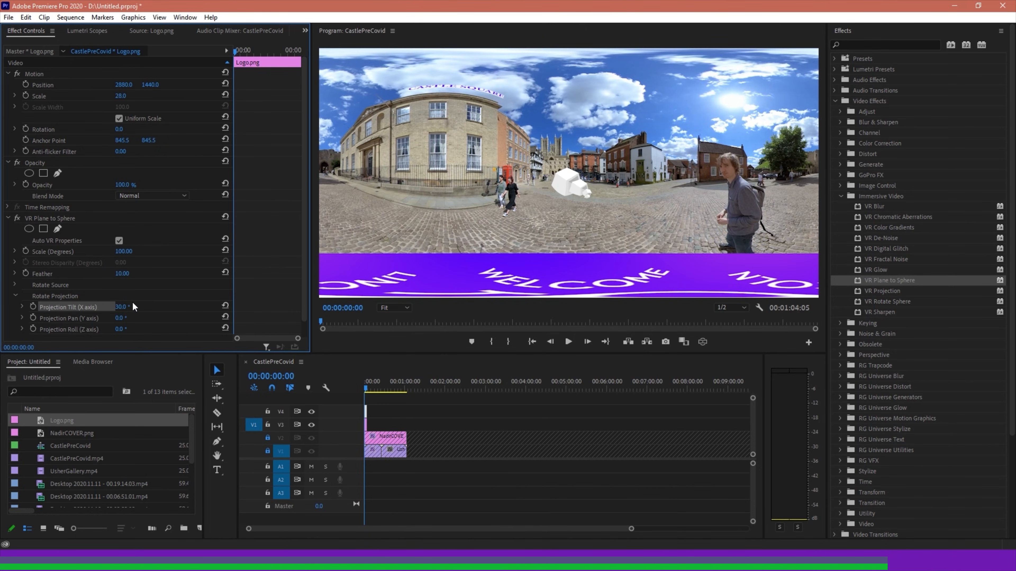
Adjust the logo with Projection Tilt 1x36.0°, Projection Pan 50°, Projection Roll -32°, Feather 0 and a Motion Scale of 19
{"action": "mouse_move", "coordinate": [121, 308]}
{"action": "left_mouse_down"}
{"action": "mouse_move", "coordinate": [144, 307]}
{"action": "mouse_move", "coordinate": [88, 307]}
{"action": "mouse_move", "coordinate": [109, 307]}
{"action": "left_mouse_up"}
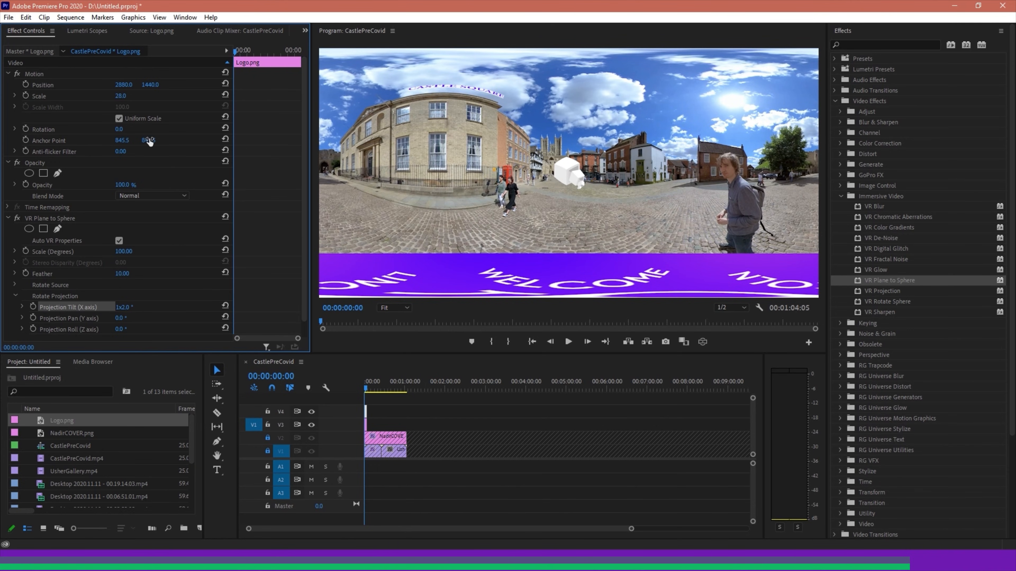
{"action": "left_click_drag", "start_coordinate": [121, 96], "coordinate": [168, 96]}
{"action": "left_click_drag", "start_coordinate": [125, 308], "coordinate": [105, 329]}
{"action": "left_click_drag", "start_coordinate": [121, 96], "coordinate": [71, 96]}
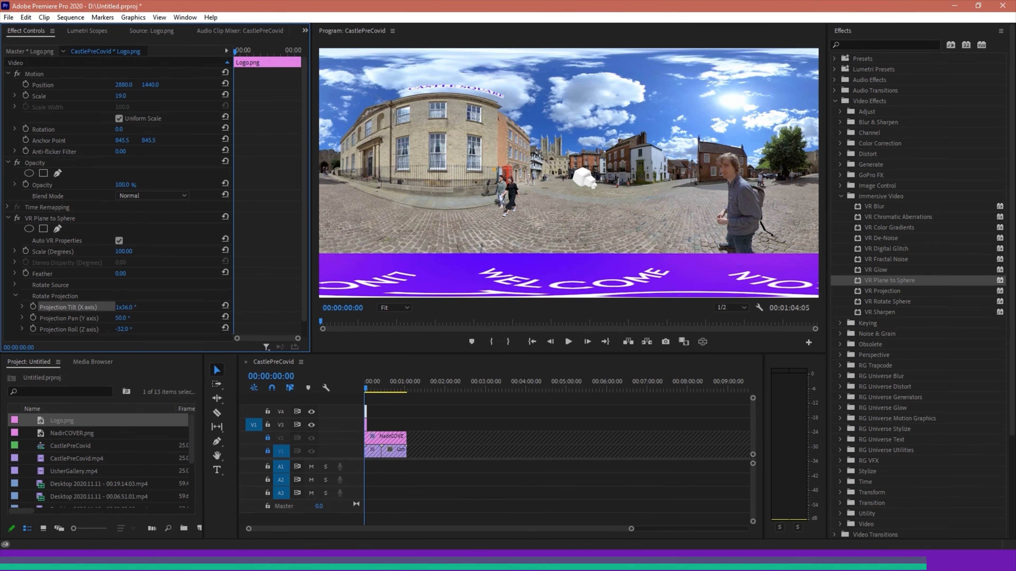
Delete the CASTLE SQUARE text from the title graphic and lock track V3
{"action": "double_click", "coordinate": [366, 425]}
{"action": "left_click", "coordinate": [893, 83]}
{"action": "key", "text": "Delete"}
{"action": "left_click", "coordinate": [267, 425]}
Move the logo down onto the cobblestones in the program view and check it in the VR video display
{"action": "double_click", "coordinate": [365, 412]}
{"action": "mouse_move", "coordinate": [580, 178]}
{"action": "left_mouse_down"}
{"action": "mouse_move", "coordinate": [557, 226]}
{"action": "mouse_move", "coordinate": [590, 159]}
{"action": "mouse_move", "coordinate": [629, 185]}
{"action": "mouse_move", "coordinate": [585, 178]}
{"action": "mouse_move", "coordinate": [630, 129]}
{"action": "mouse_move", "coordinate": [586, 164]}
{"action": "left_mouse_up"}
{"action": "left_click", "coordinate": [703, 342]}
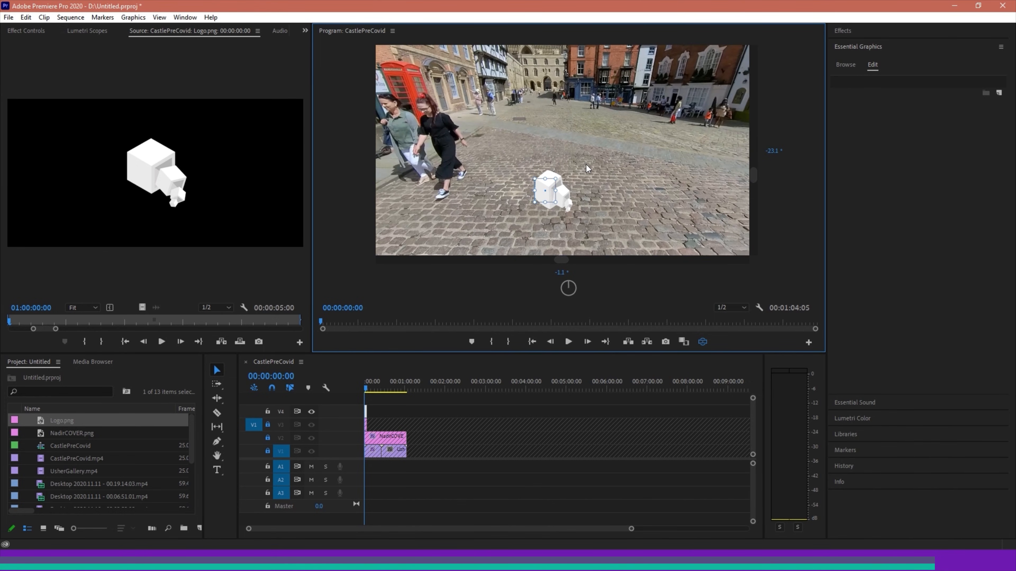
{"action": "left_click", "coordinate": [702, 342]}
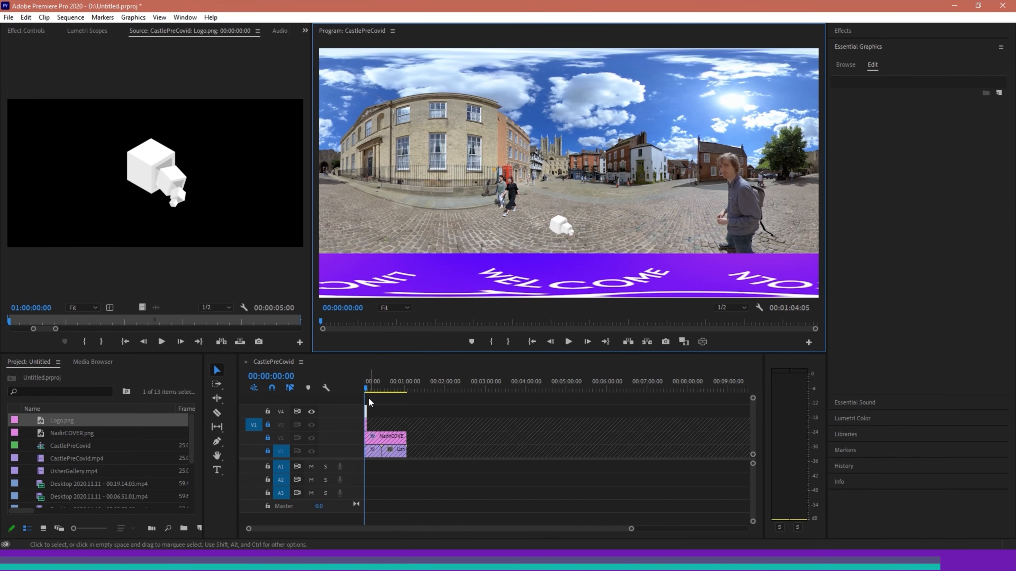
Unlock video tracks V3, V2 and V1, move the playhead to 00:00:00:20 and select the title clip on V3
{"action": "left_click", "coordinate": [267, 426]}
{"action": "left_click", "coordinate": [267, 425]}
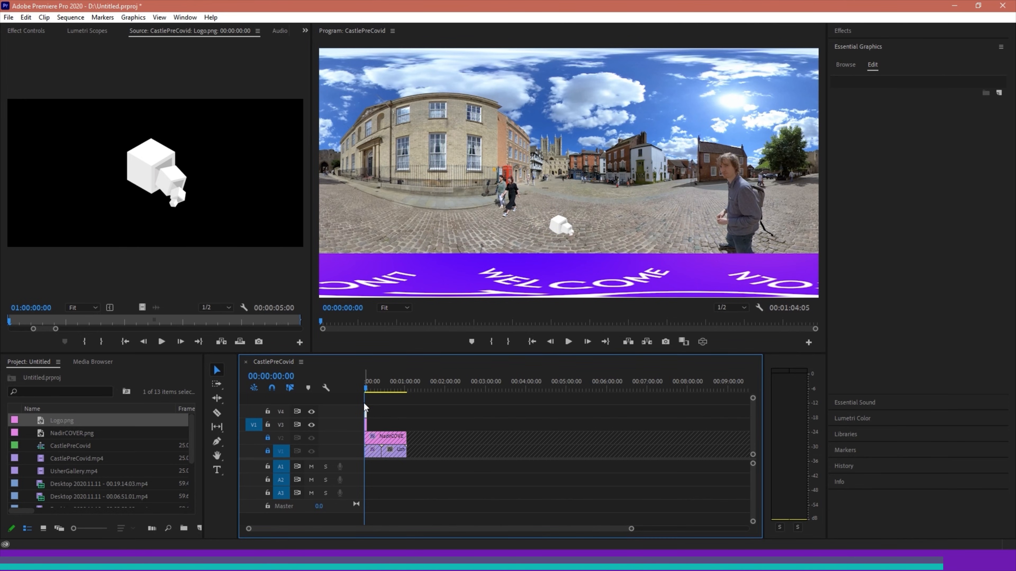
{"action": "left_click", "coordinate": [365, 390]}
{"action": "left_click", "coordinate": [523, 221]}
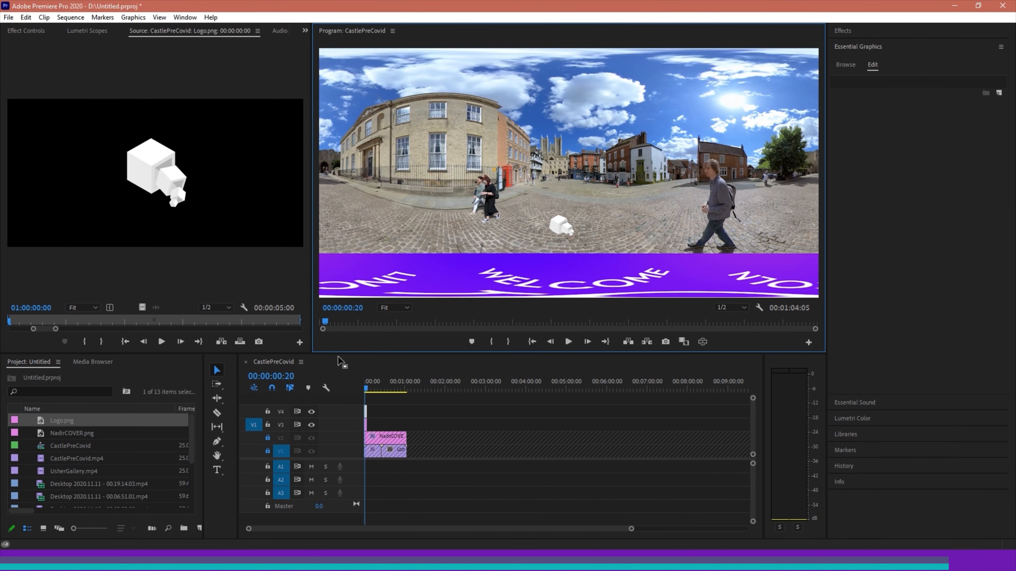
{"action": "left_click", "coordinate": [264, 441]}
{"action": "left_click", "coordinate": [268, 438]}
{"action": "left_click", "coordinate": [268, 451]}
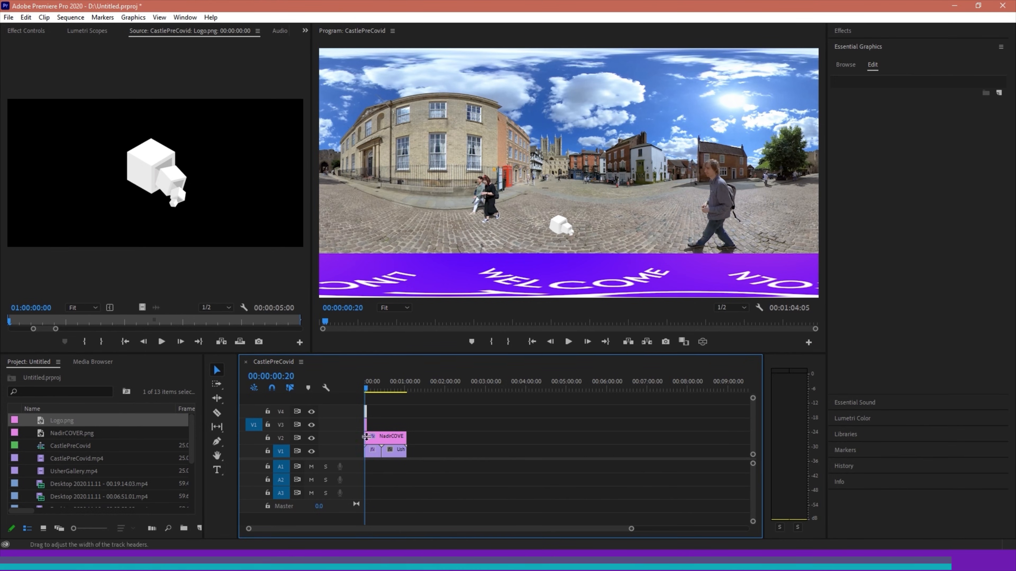
{"action": "left_click", "coordinate": [365, 427]}
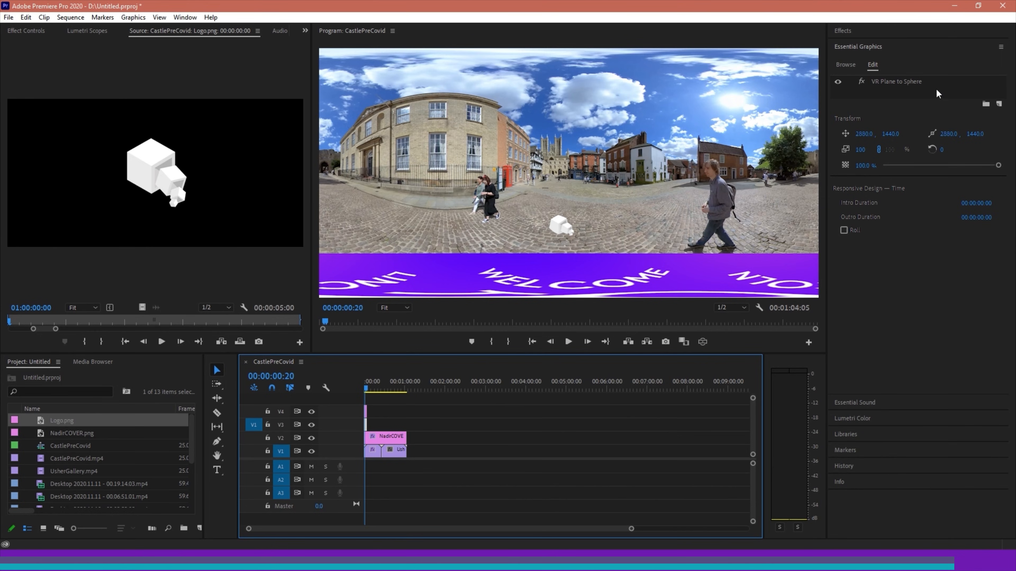
Undo the recent edits until the CASTLE SQUARE text is back and the logo clip is gone, and open the effect settings
{"action": "key", "text": "ctrl+z"}
{"action": "key", "text": "ctrl+z"}
{"action": "key", "text": "ctrl+z"}
{"action": "key", "text": "ctrl+z"}
{"action": "key", "text": "ctrl+z"}
{"action": "key", "text": "ctrl+z"}
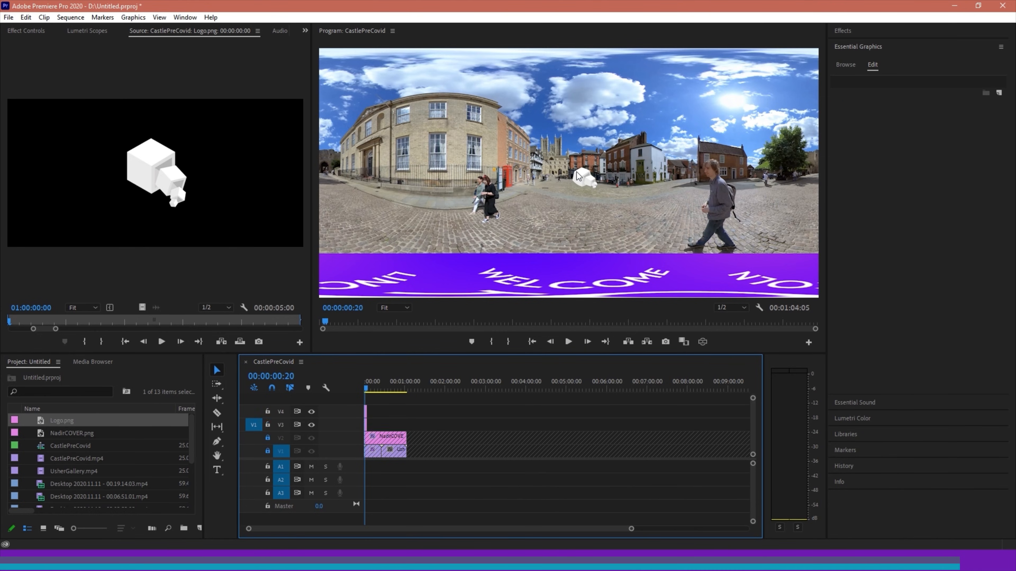
{"action": "left_click", "coordinate": [579, 177]}
{"action": "left_click", "coordinate": [357, 419]}
{"action": "key", "text": "ctrl+z"}
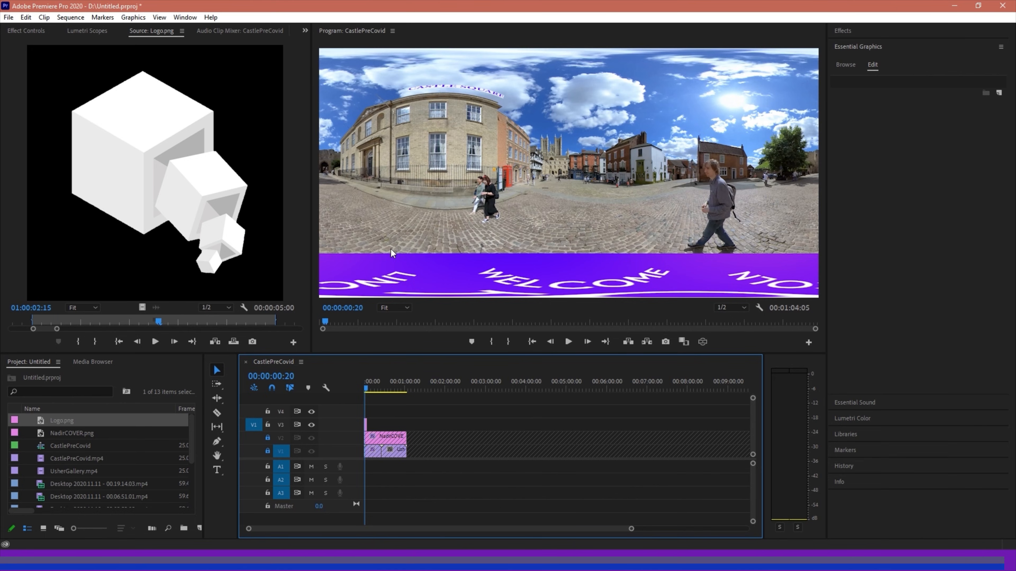
{"action": "left_click", "coordinate": [26, 31]}
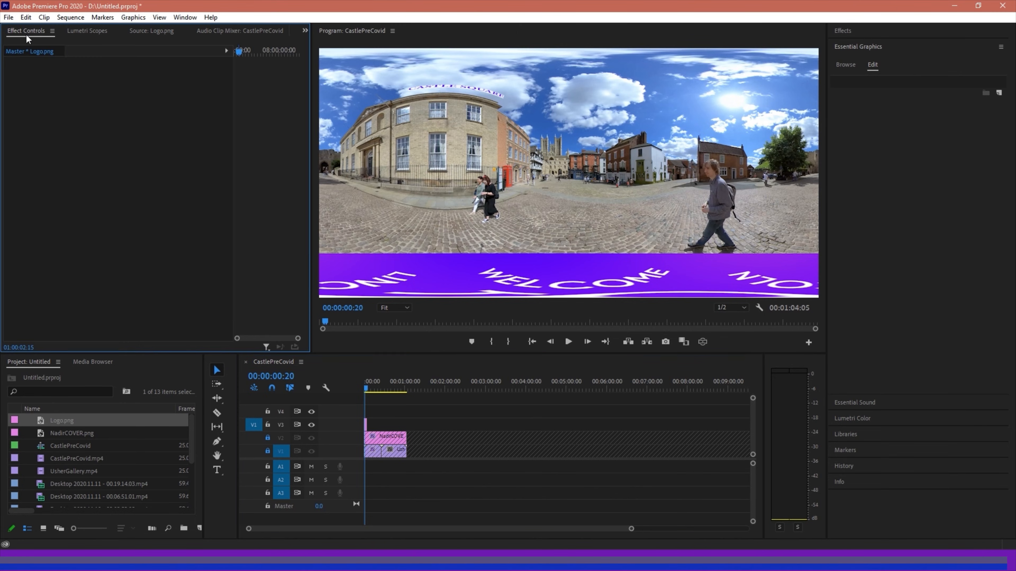